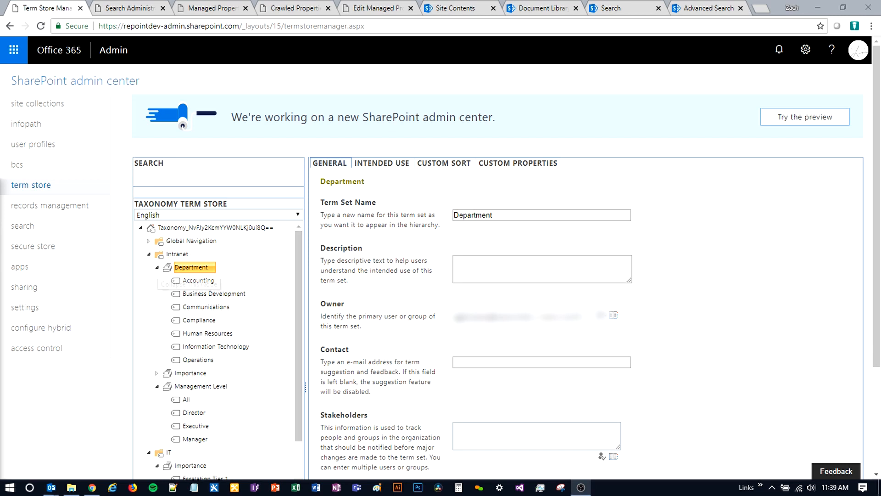
Step: Collapse the Department and Management Level term sets under the Intranet group
click(156, 267)
click(157, 294)
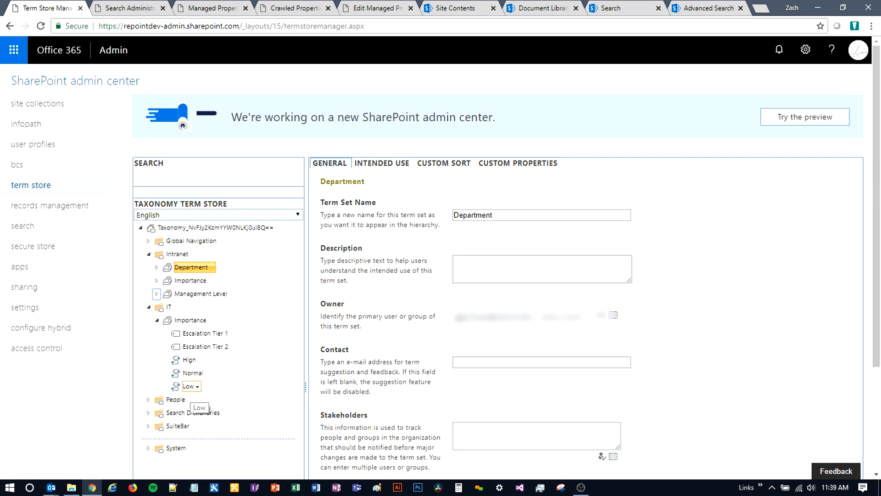
click(234, 228)
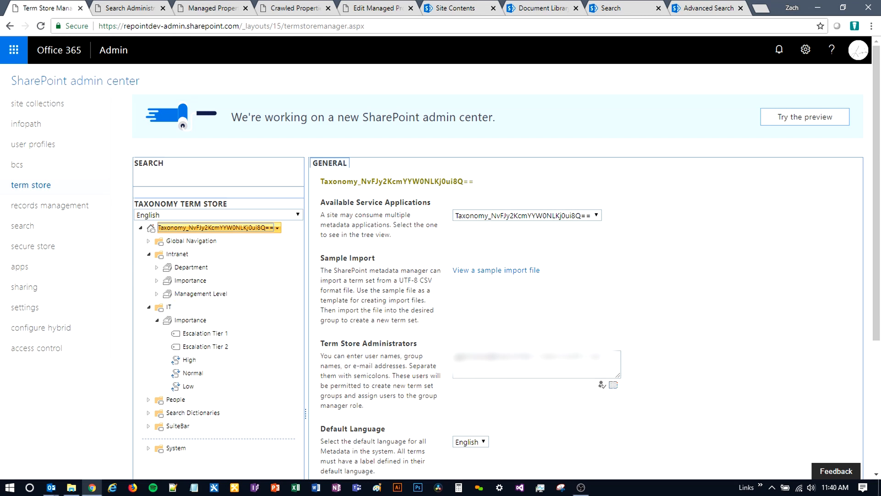
click(277, 227)
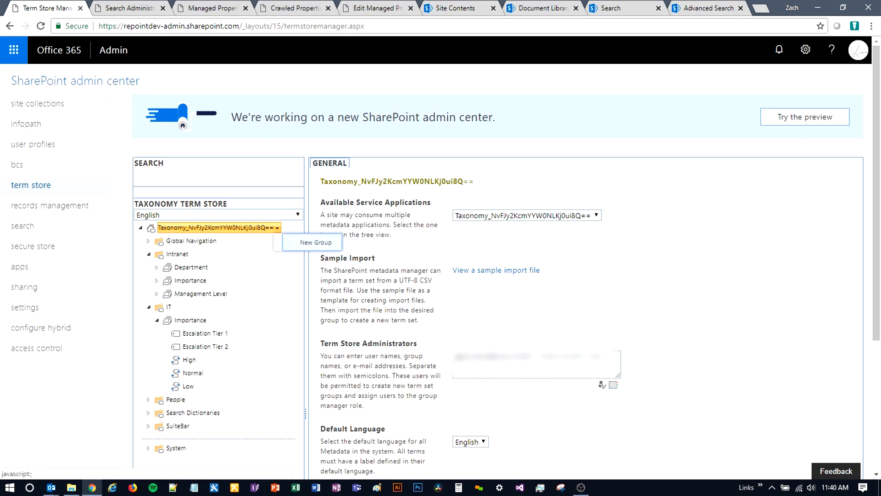
click(316, 242)
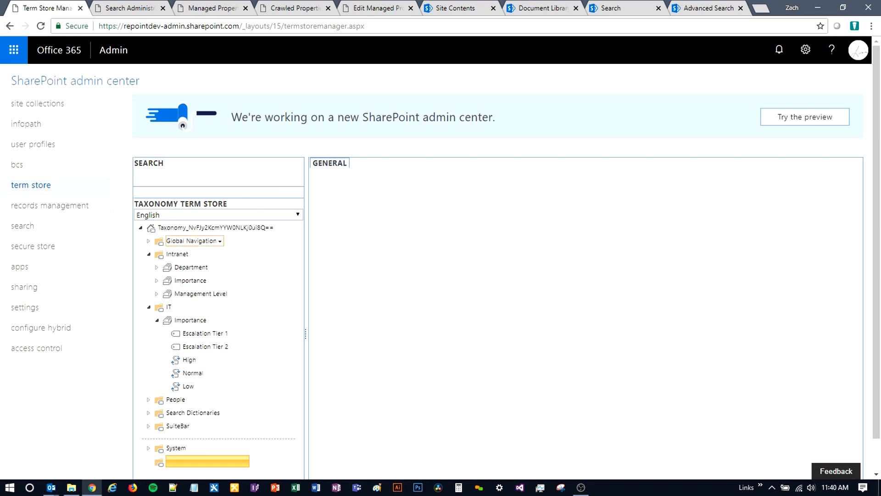
Step: Review the Intranet group's settings and available actions, and the general settings of its Department and Importance term sets
click(178, 254)
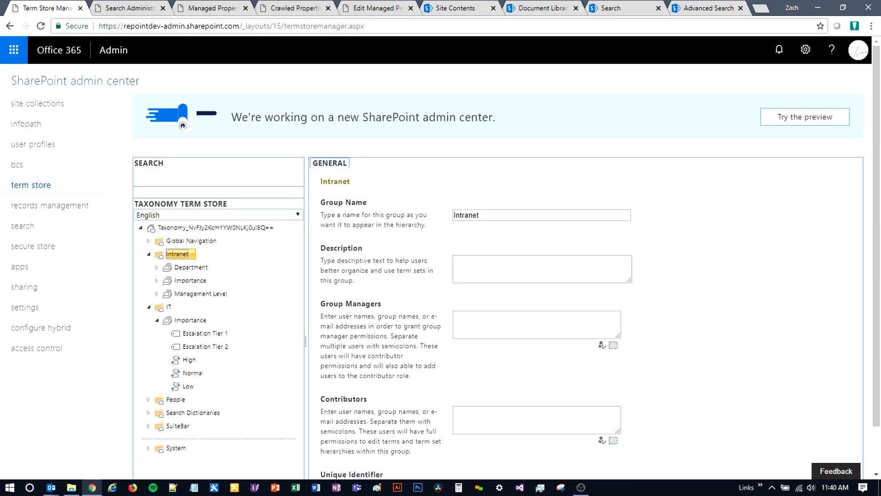
scroll(441, 257, down, 1)
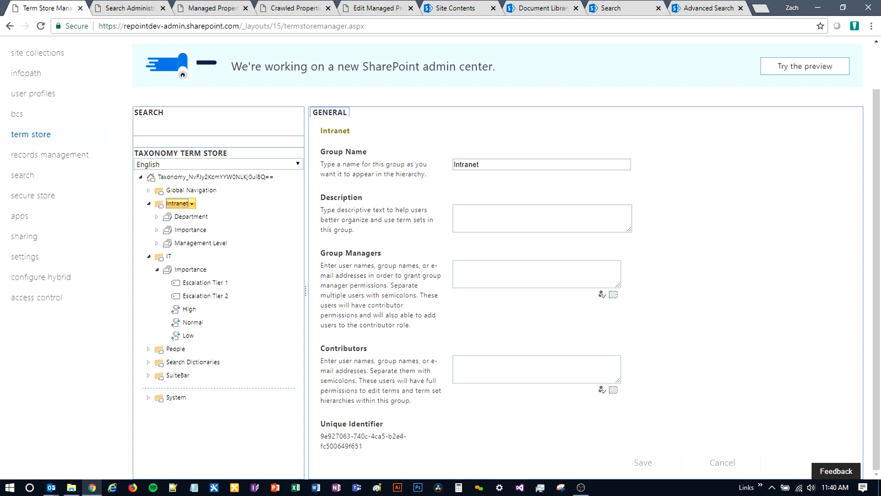
click(191, 203)
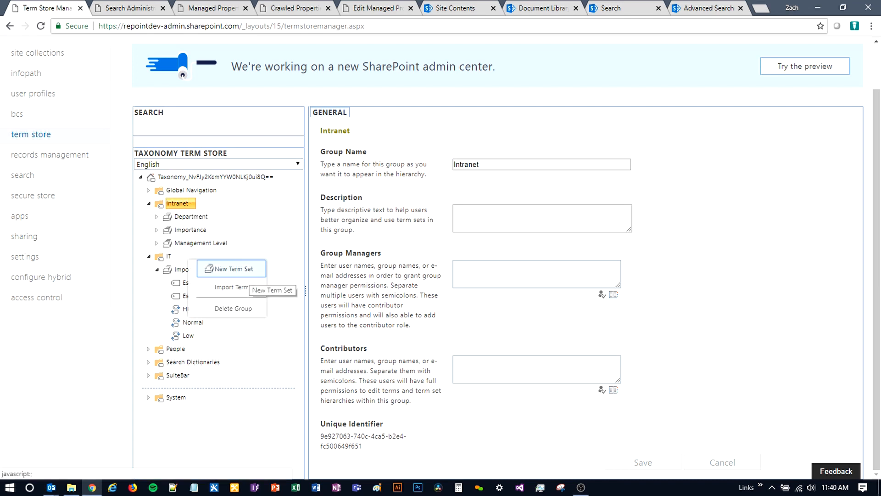
click(191, 217)
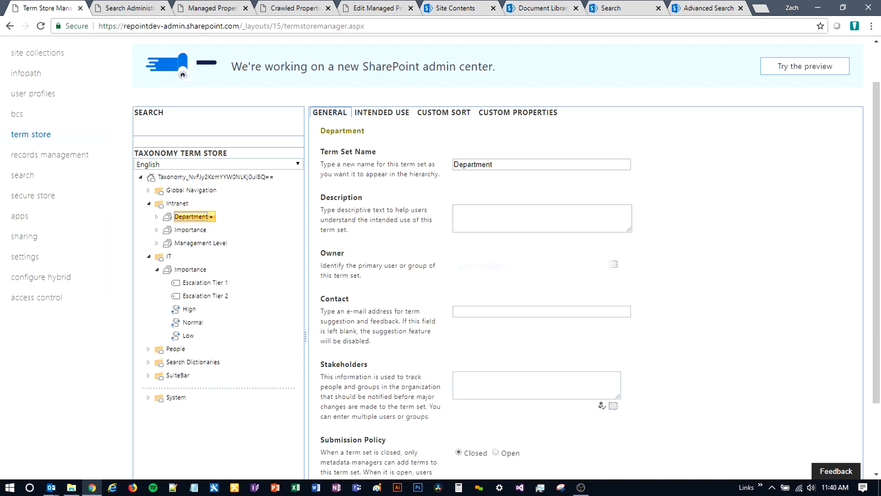
click(190, 230)
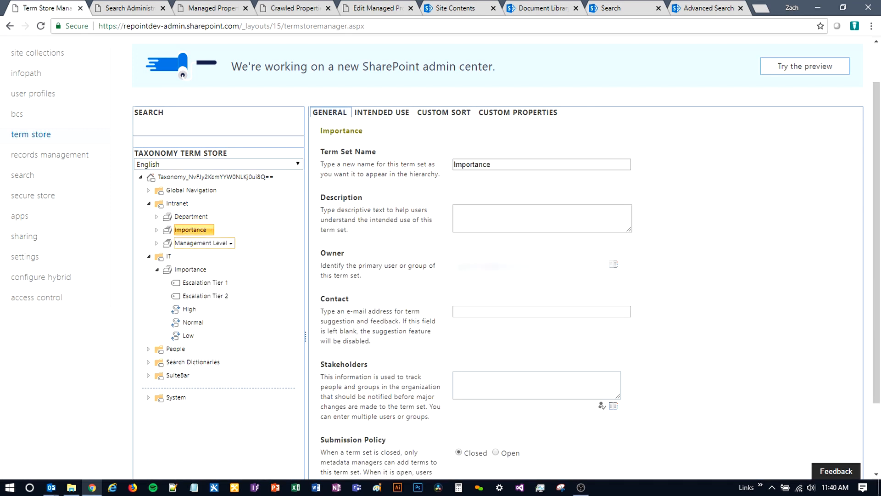
Step: Expand the Department term set, check its available actions, and review the general settings of the Accounting term
click(157, 216)
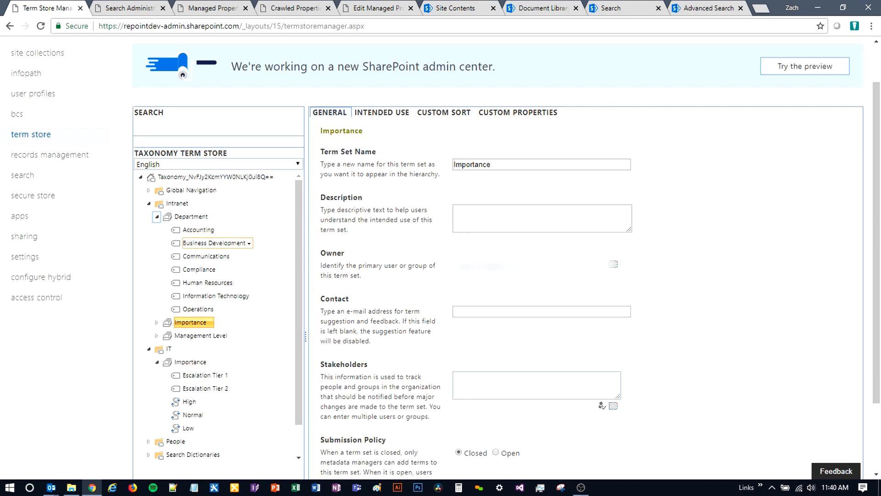
click(210, 217)
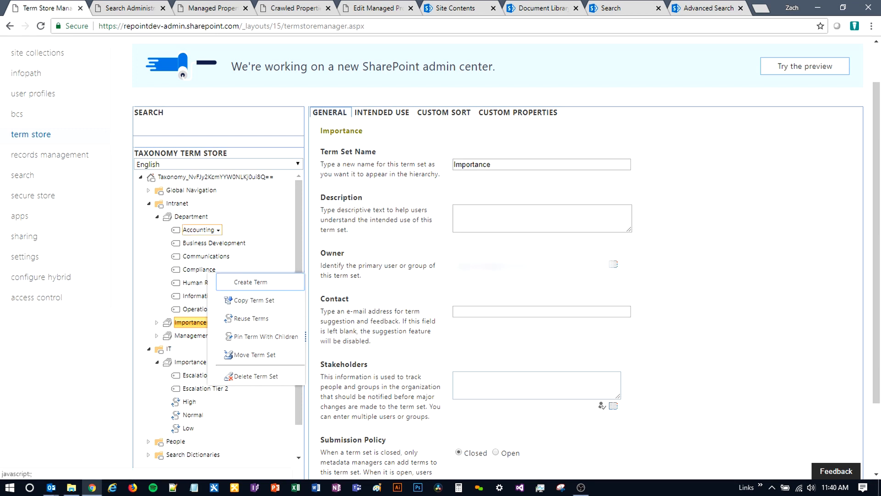
click(199, 229)
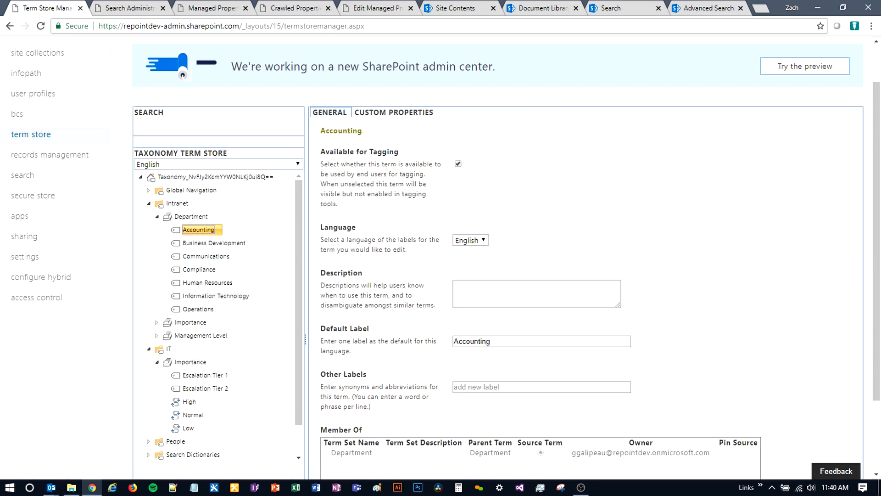
scroll(440, 253, down, 2)
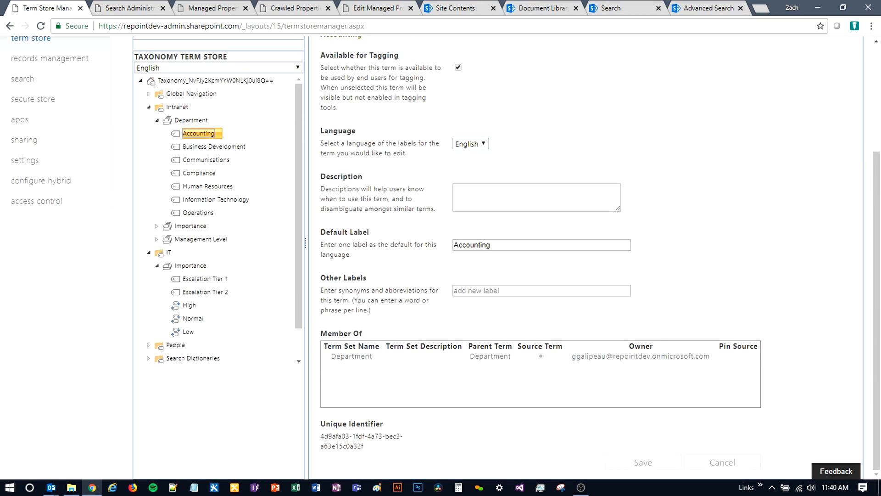
scroll(441, 252, up, 2)
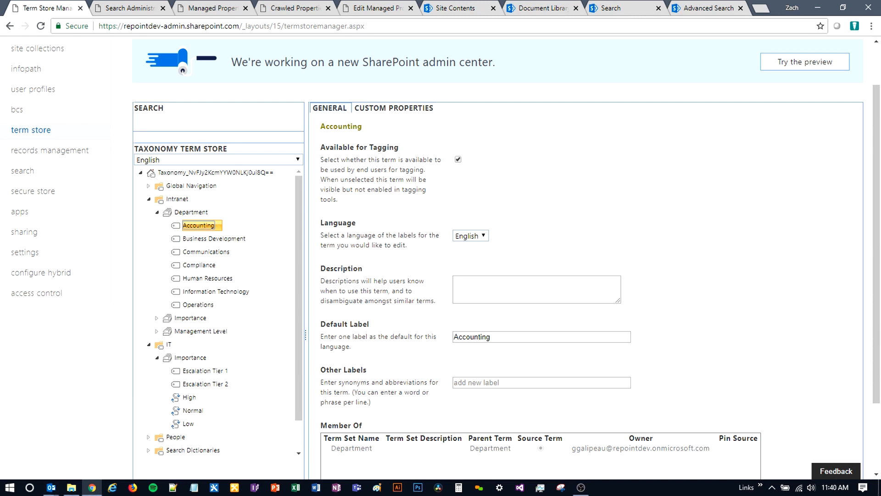
Step: Collapse the Department term set and view the terms in the Intranet group's Importance term set
click(157, 212)
click(156, 225)
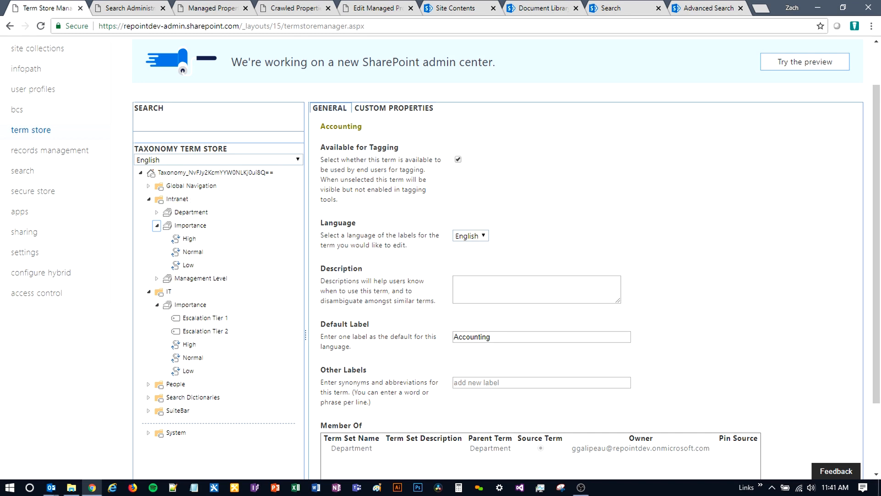
click(156, 225)
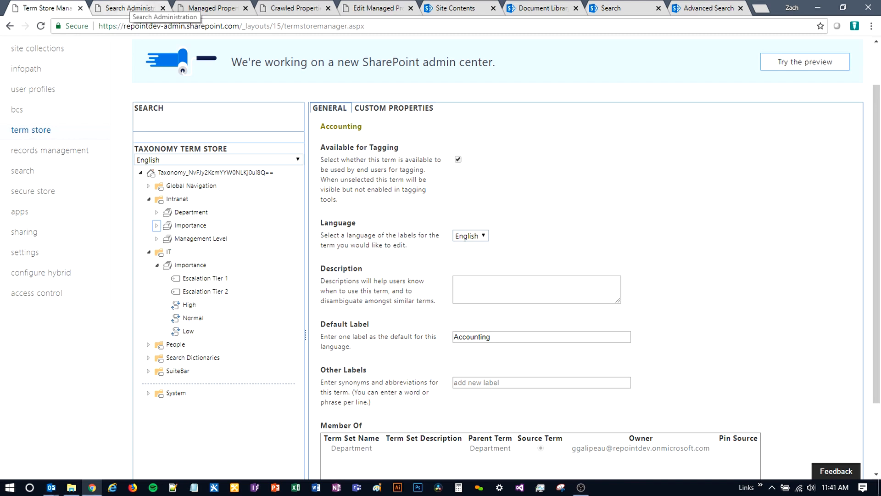
Step: Review the search administration options and the managed properties list filtered by Department
click(130, 8)
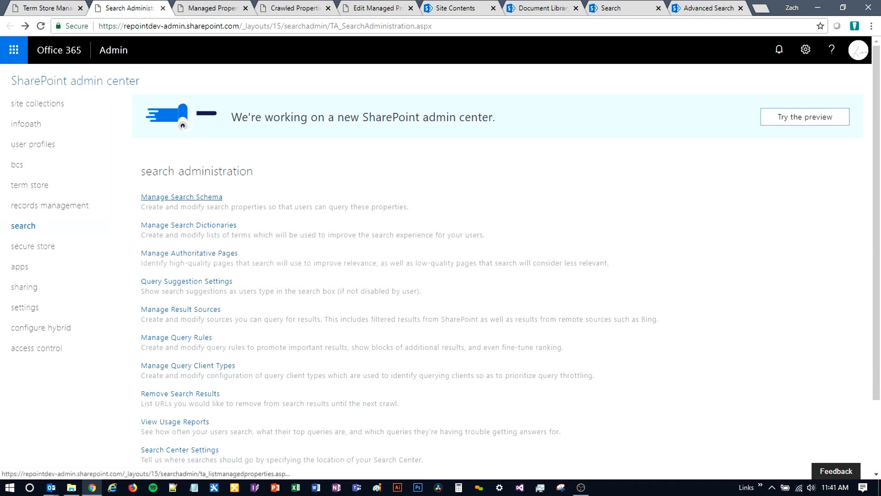
click(209, 8)
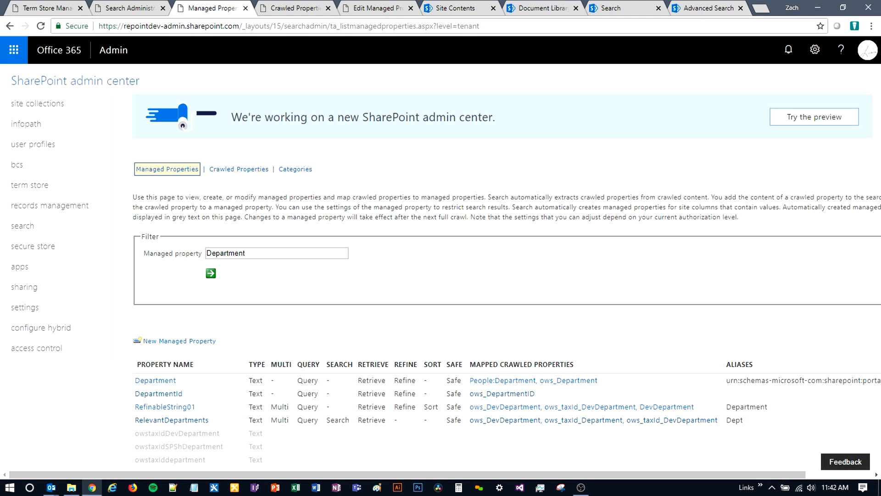
Step: Review the crawled properties filtered by "Depa" and the managed properties they map to
click(295, 8)
scroll(440, 257, down, 1)
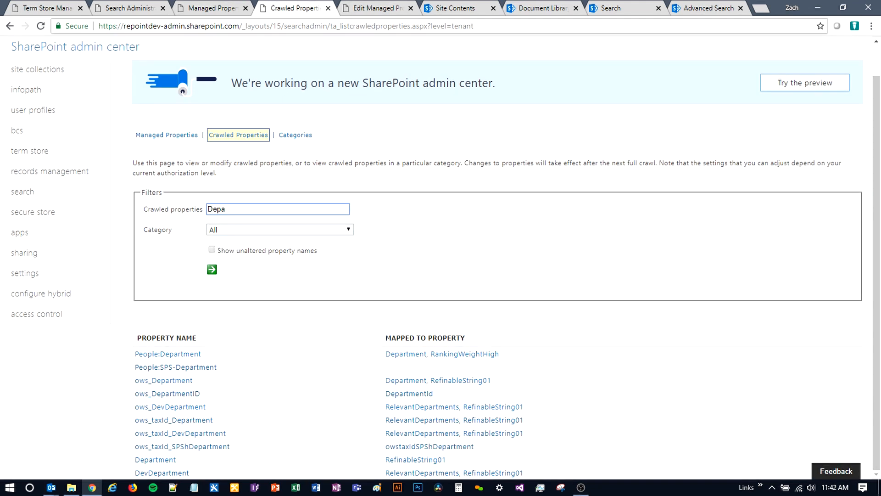
click(226, 209)
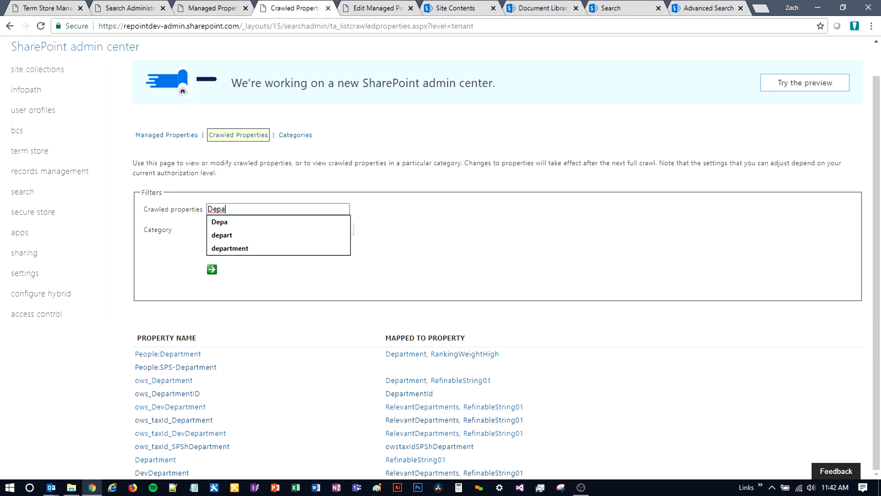
click(271, 284)
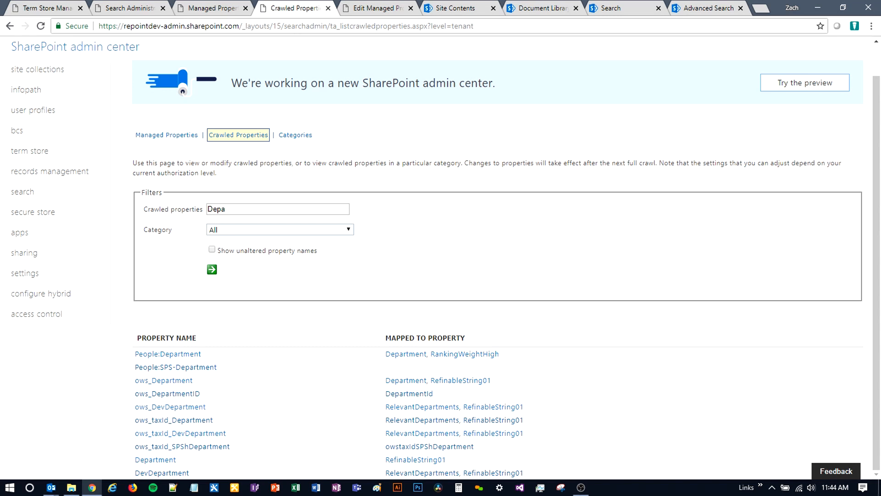
Step: Compare the managed properties list with the RelevantDepartments edit page, and check that property's name and type
click(364, 8)
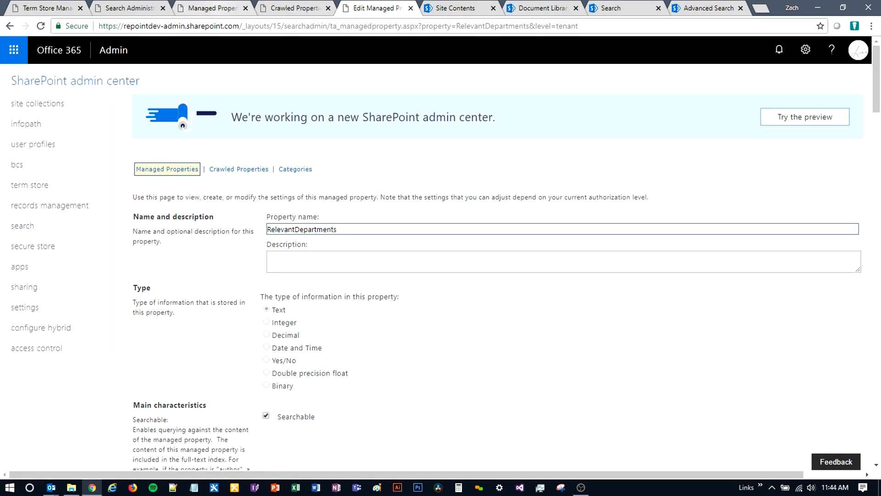
click(212, 8)
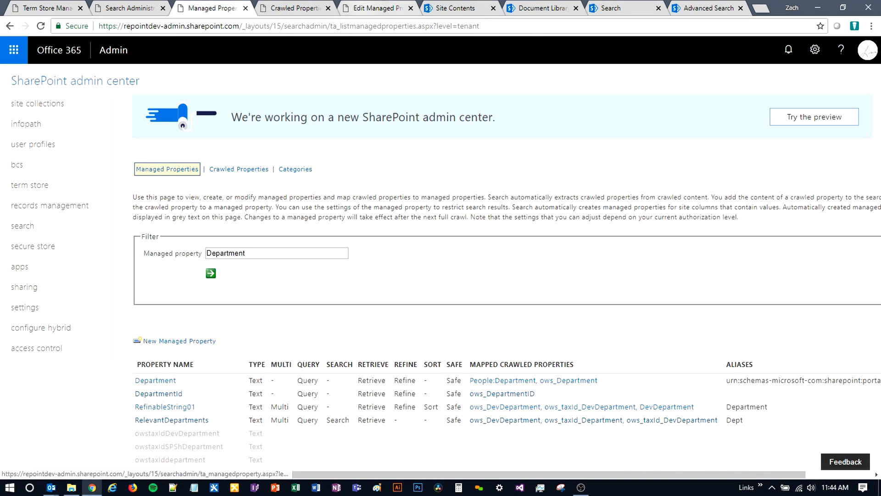
click(374, 8)
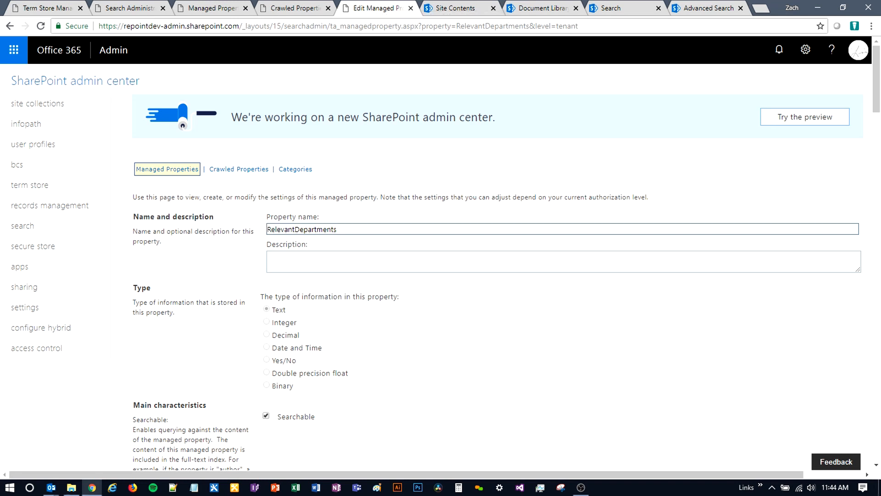
scroll(440, 257, down, 2)
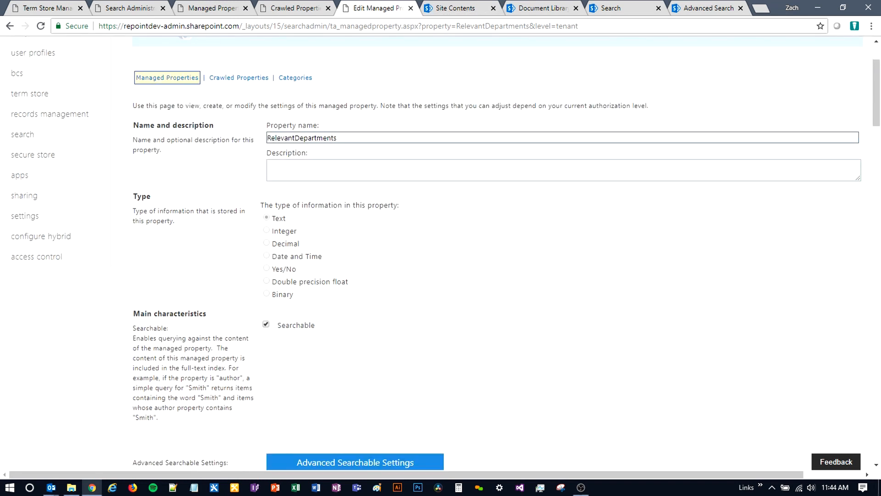
click(294, 138)
double_click(294, 137)
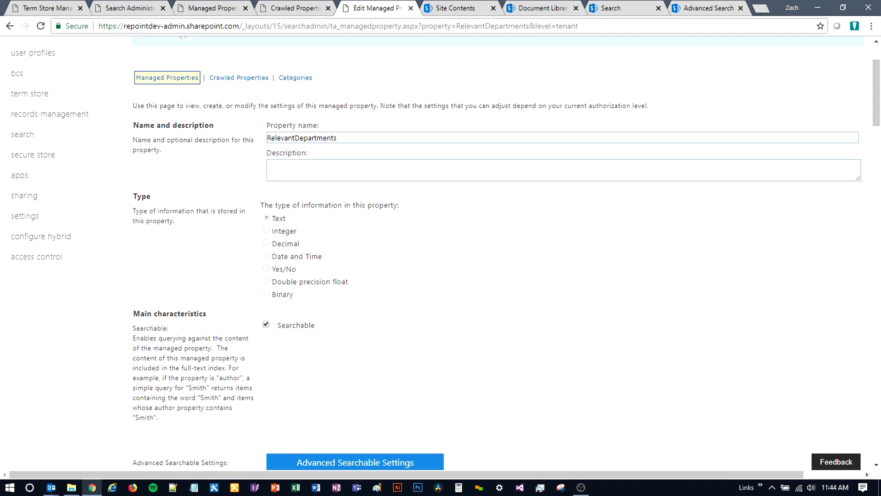
Step: Examine the main characteristics of the RelevantDepartments managed property, from Searchable through Refinable and Sortable to Safe for Anonymous
scroll(440, 253, down, 2)
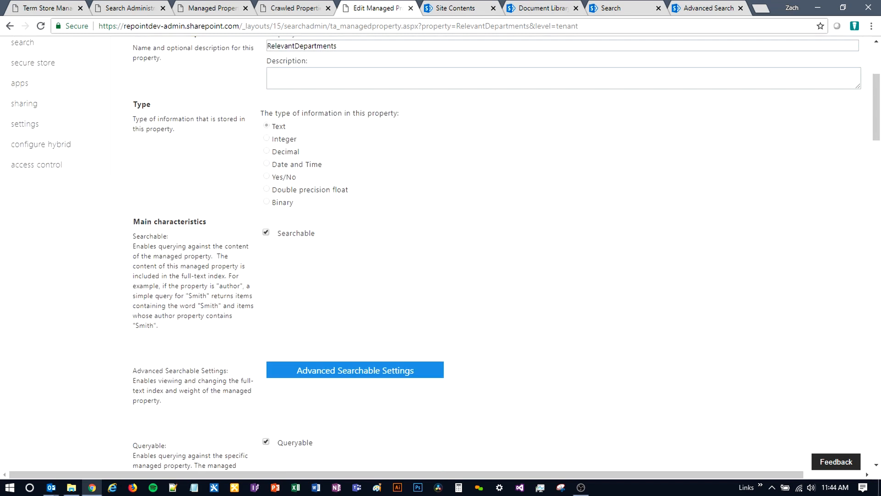
scroll(440, 252, down, 2)
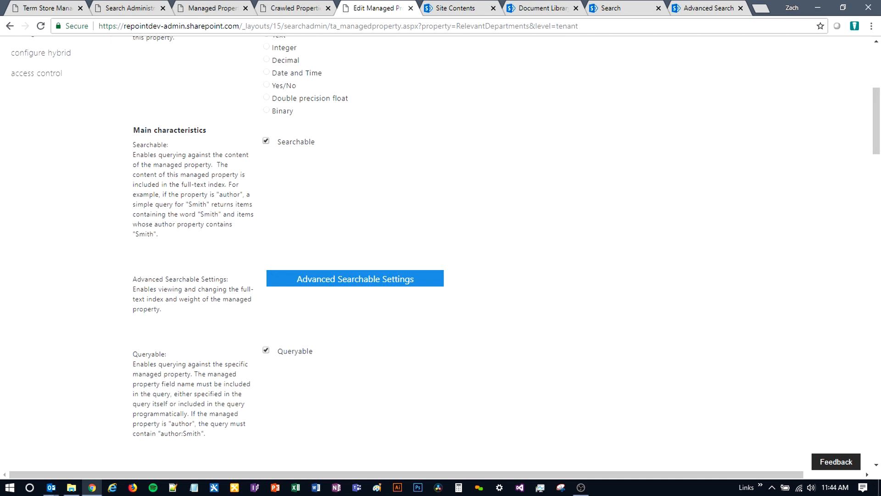
scroll(441, 252, down, 2)
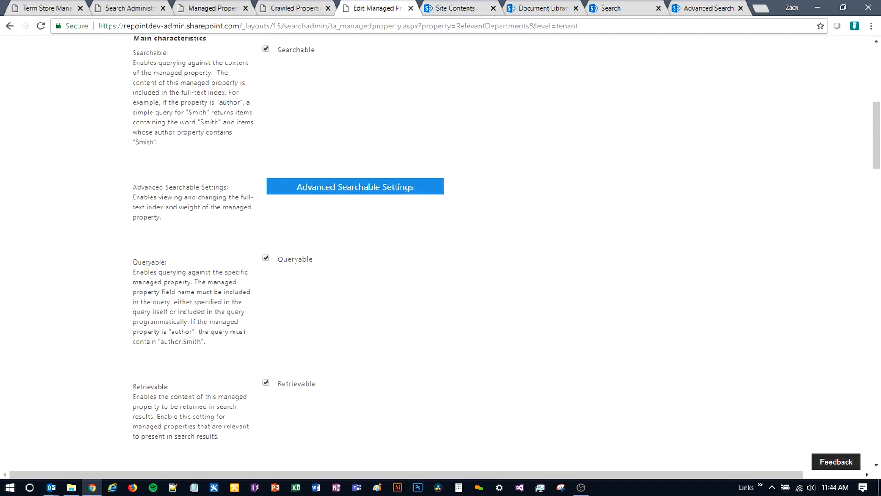
scroll(440, 252, down, 6)
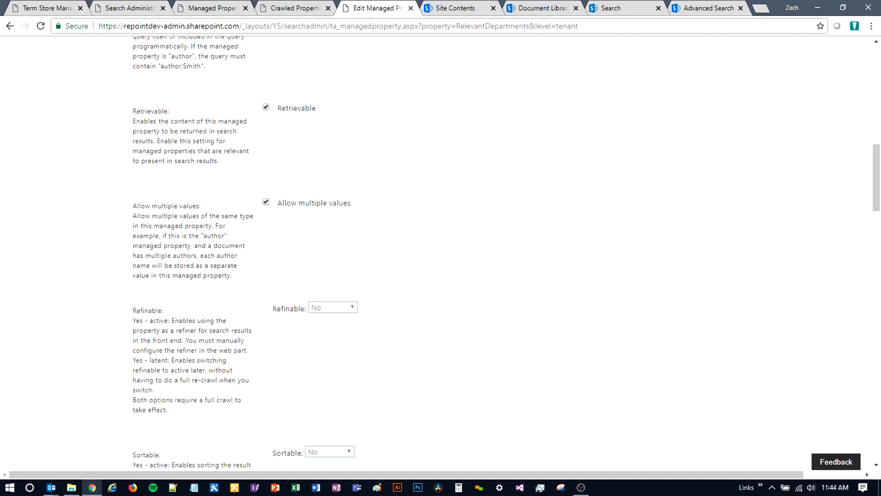
scroll(441, 252, down, 2)
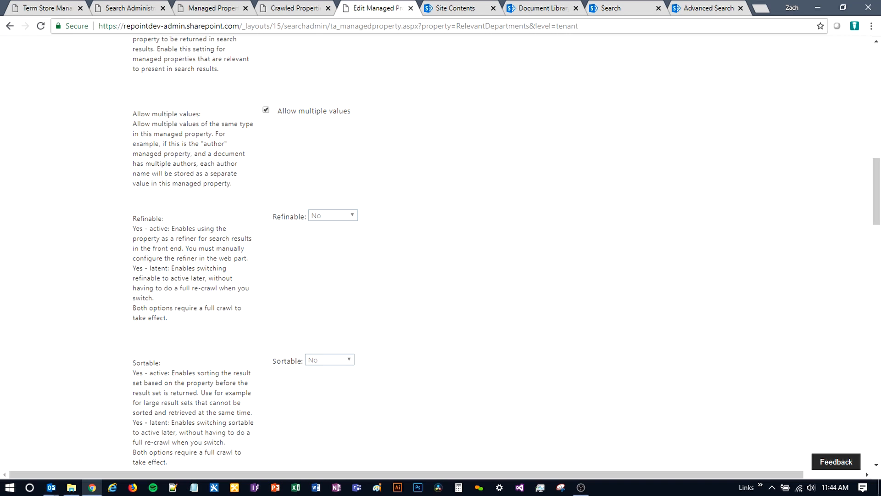
scroll(440, 252, down, 6)
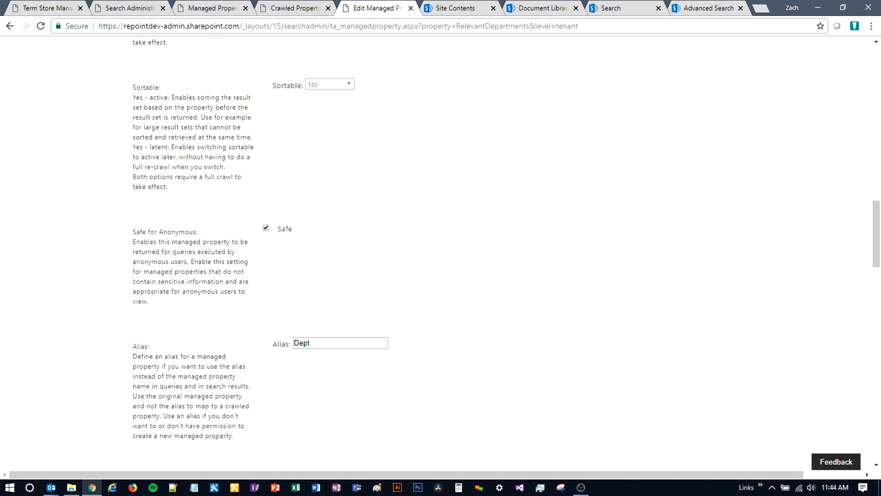
Step: Check the alias of the RelevantDepartments managed property and its token normalization and complete matching settings
scroll(440, 253, down, 2)
click(340, 251)
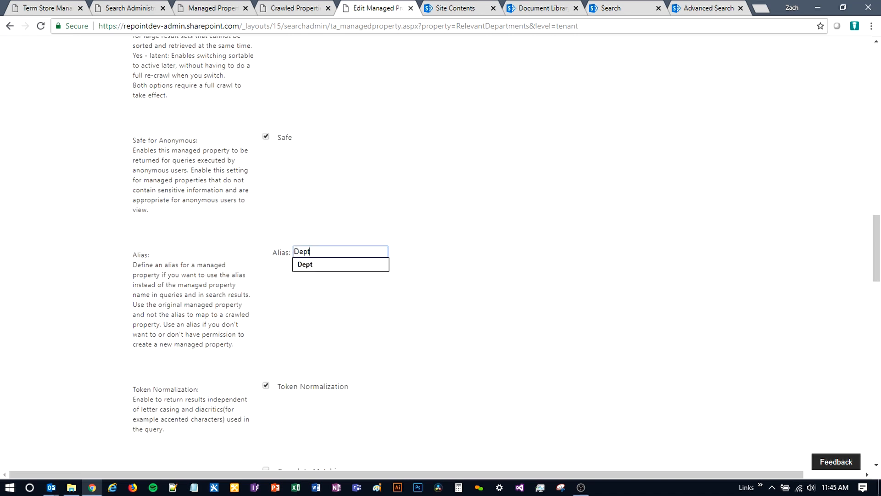
click(440, 275)
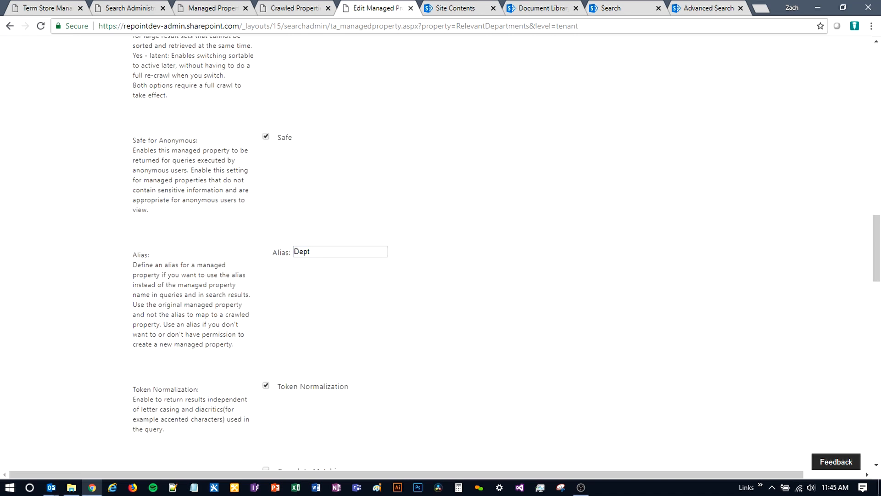
click(340, 251)
click(348, 294)
scroll(440, 253, down, 2)
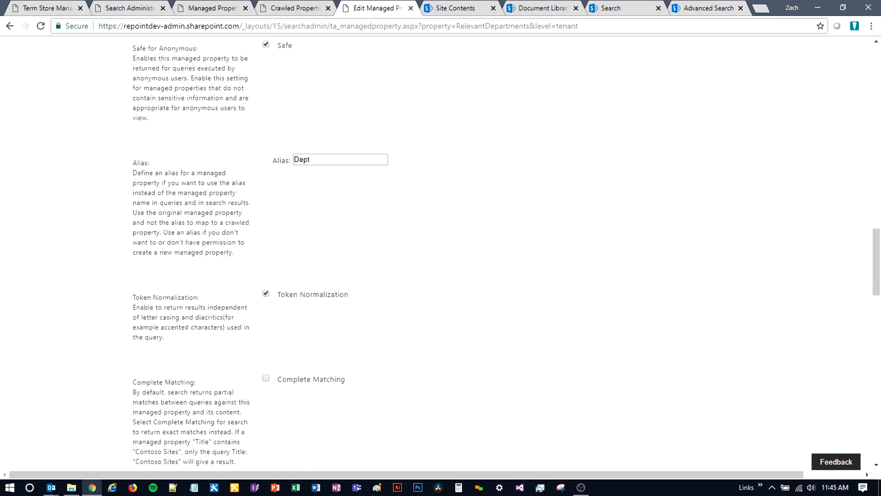
Step: Examine the language neutral and finer query tokenization settings of RelevantDepartments and its mappings to crawled properties
scroll(440, 252, down, 2)
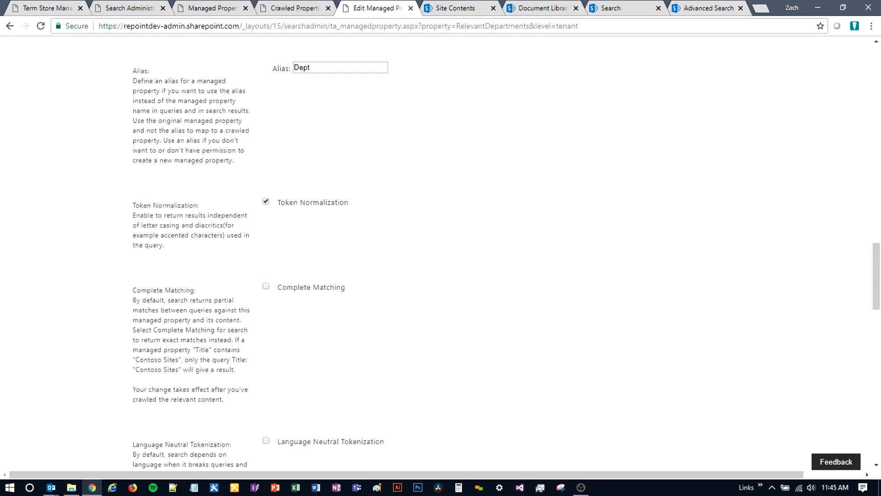
scroll(441, 253, down, 4)
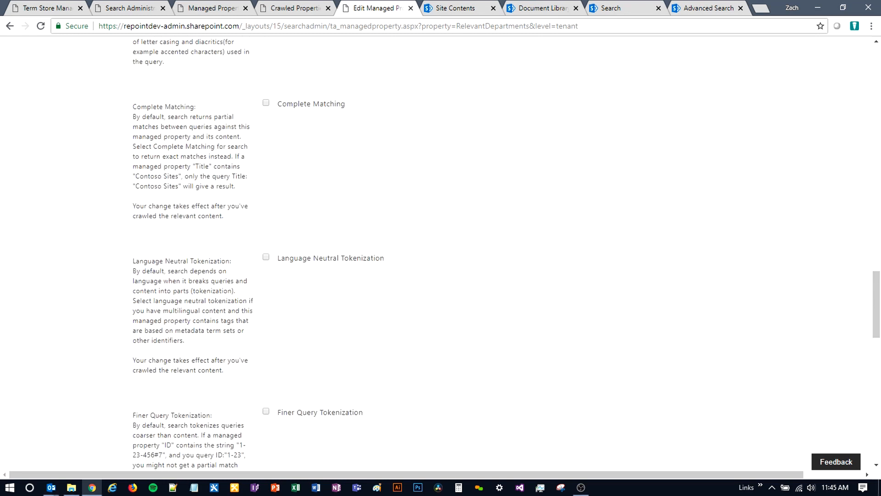
scroll(739, 371, down, 6)
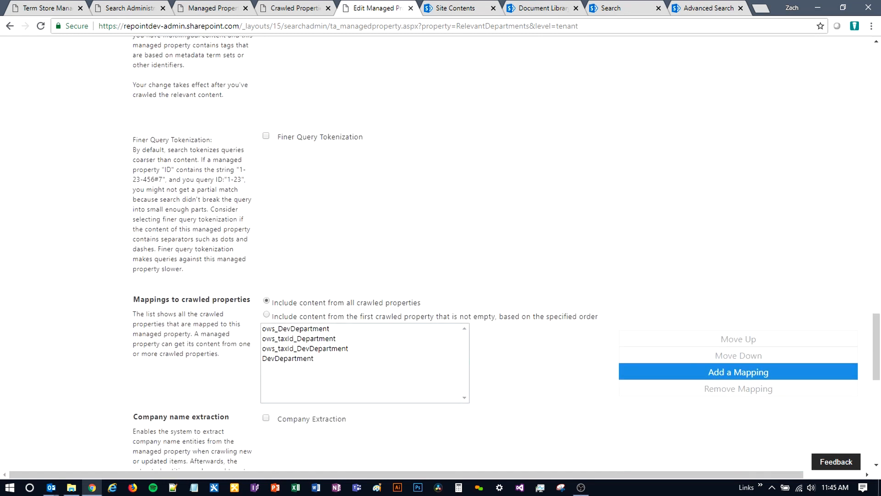
scroll(496, 255, down, 2)
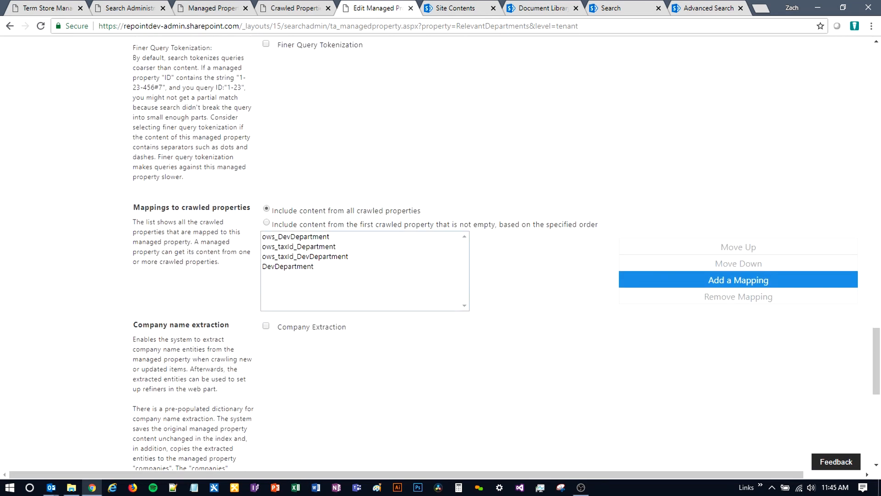
triple_click(192, 208)
click(192, 207)
scroll(441, 252, down, 2)
scroll(440, 252, up, 2)
Step: Start adding a mapping to RelevantDepartments and search the crawled properties for "depar"
click(738, 280)
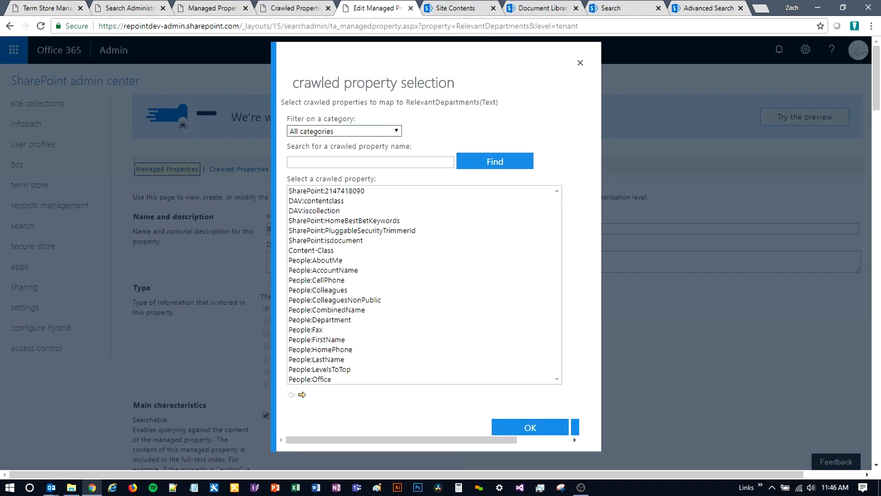
click(370, 162)
text(depar)
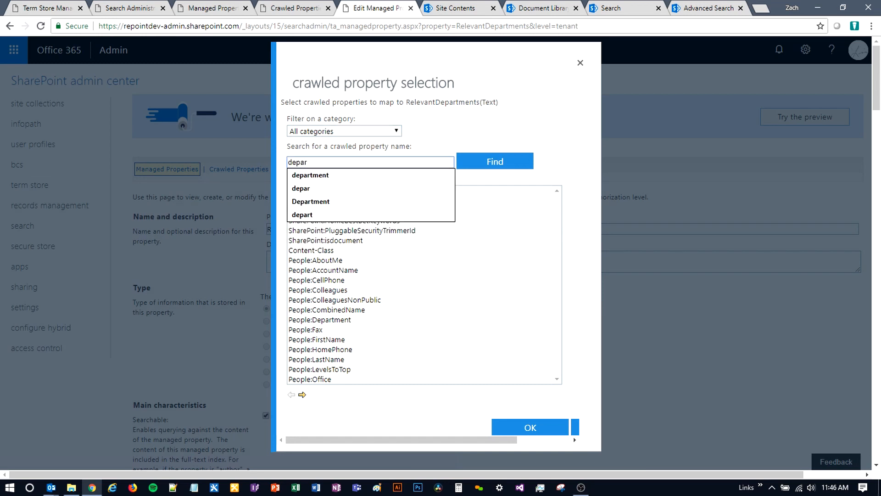
click(494, 161)
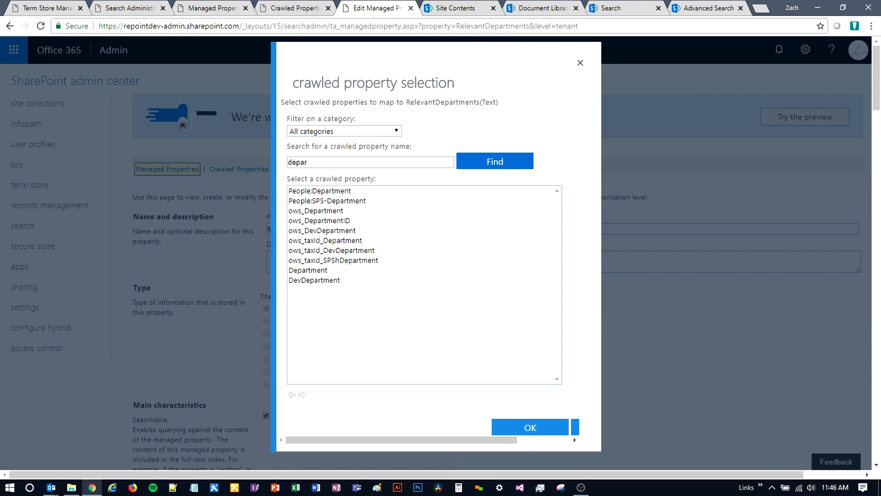
Step: Map the Department crawled property to RelevantDepartments and return to the managed properties list
click(308, 270)
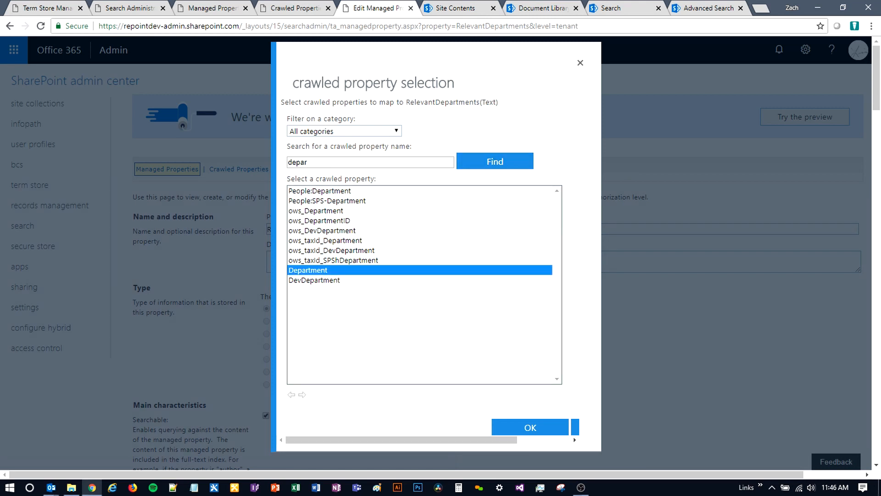
click(314, 279)
click(308, 271)
click(530, 427)
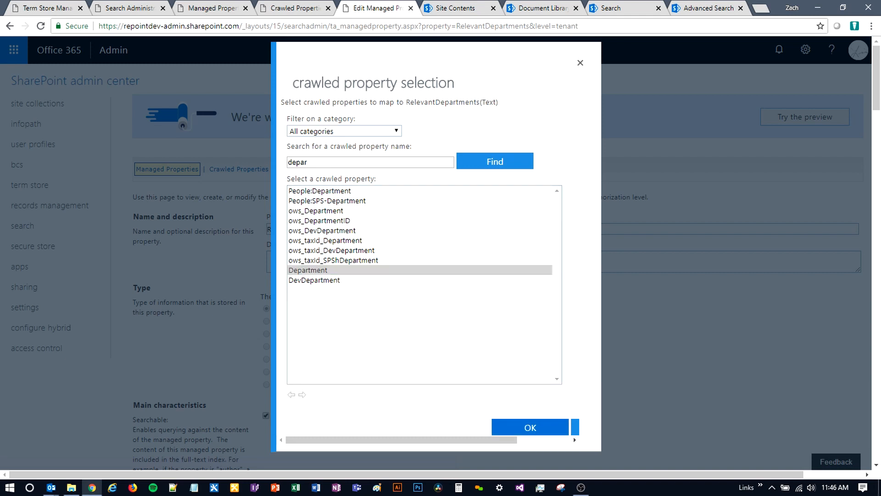
scroll(440, 253, down, 20)
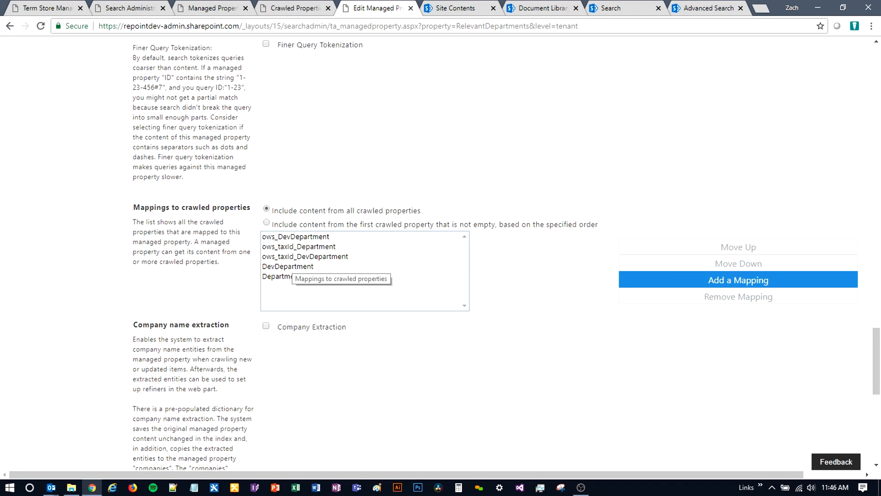
scroll(390, 271, down, 9)
click(819, 434)
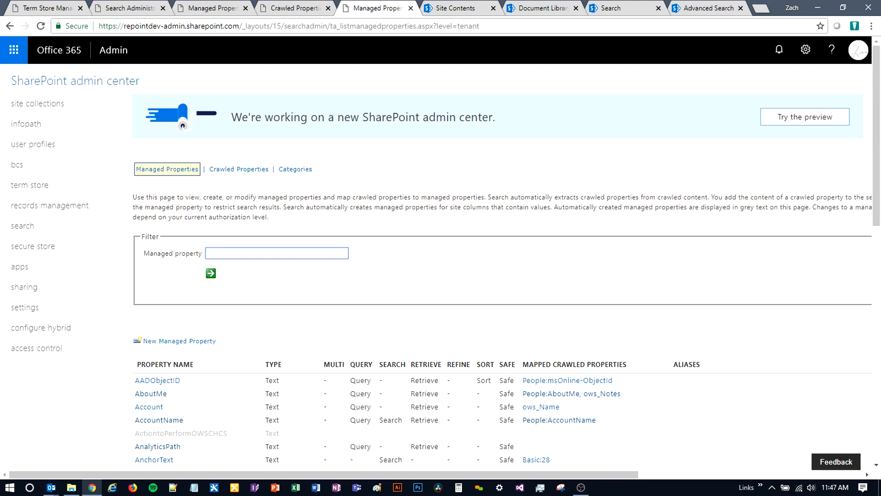
Step: Open the Intranet site's Documents library and review the metadata columns of its documents
click(450, 25)
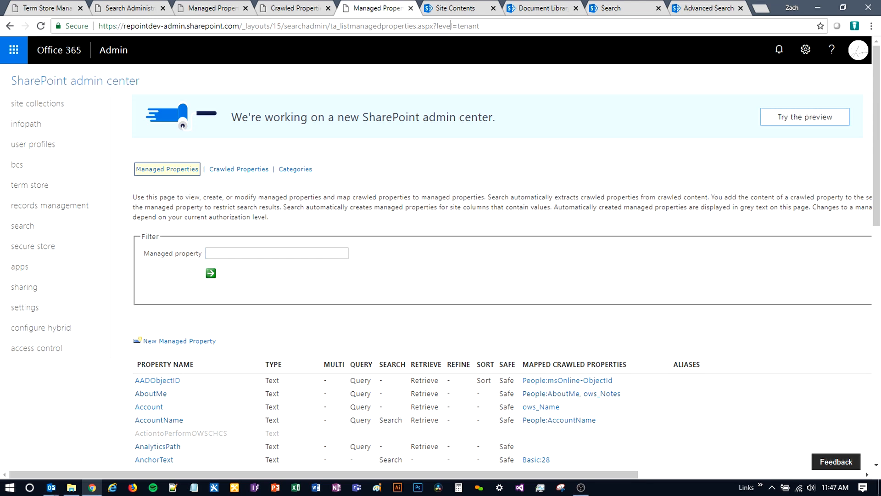
click(449, 8)
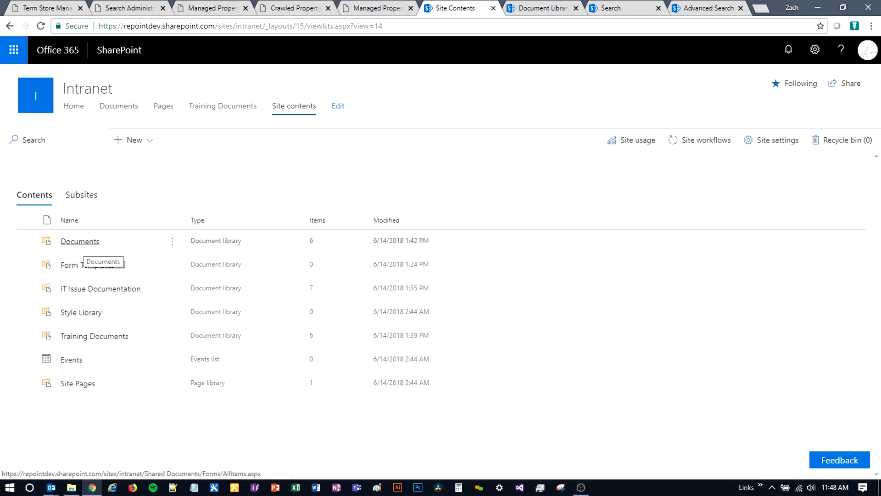
click(82, 241)
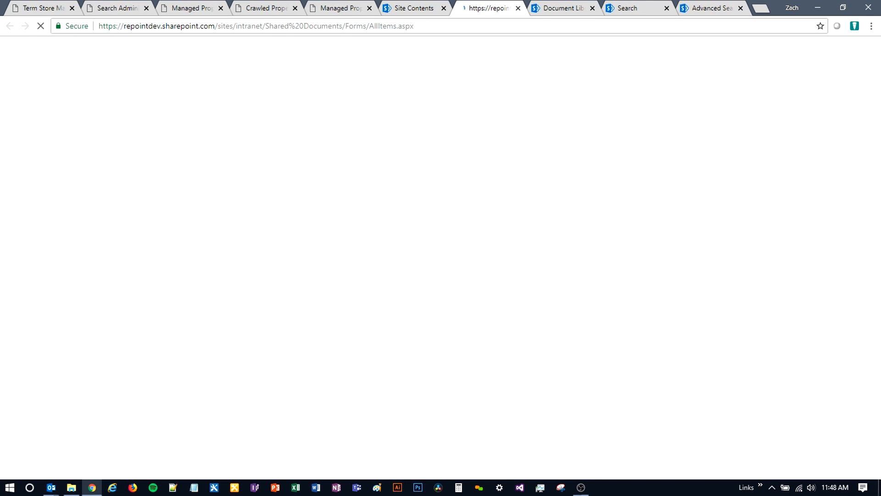
click(555, 8)
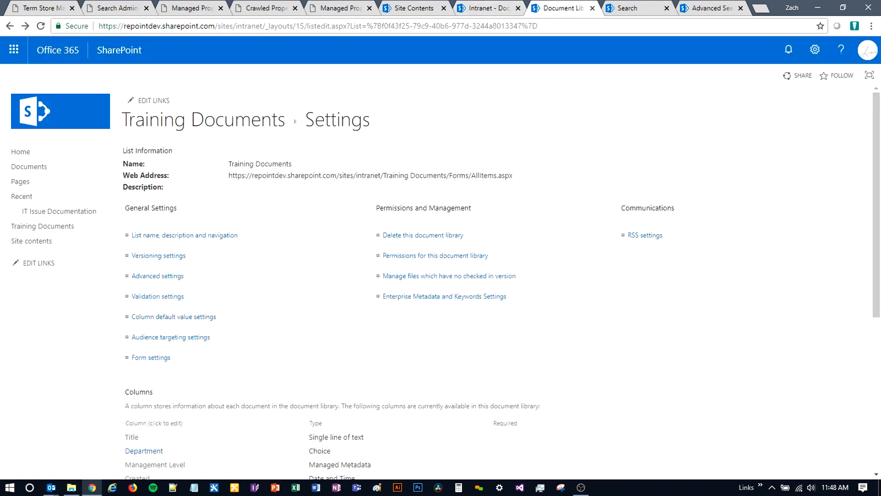
click(488, 8)
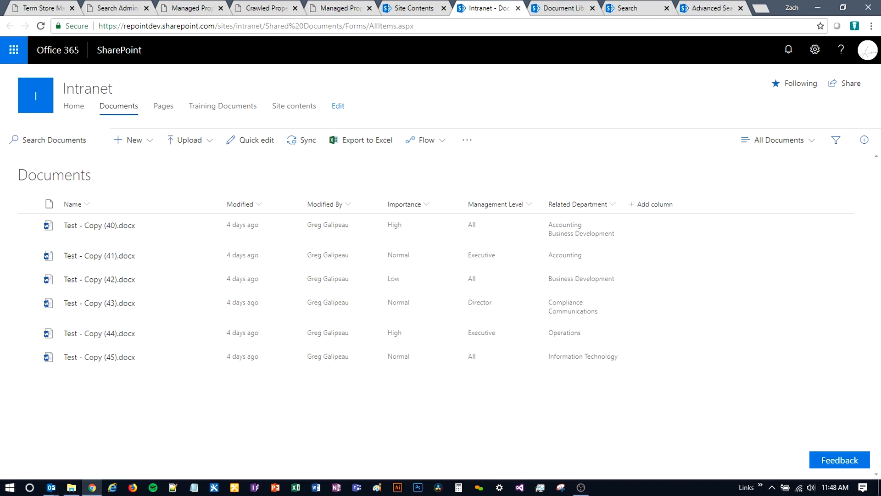
Step: Open the list of site columns from the Intranet site's full site settings
click(814, 49)
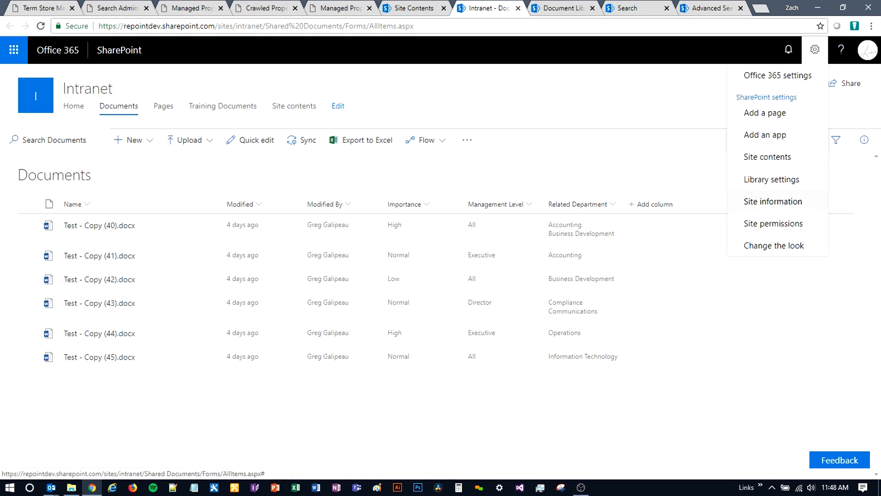
click(773, 201)
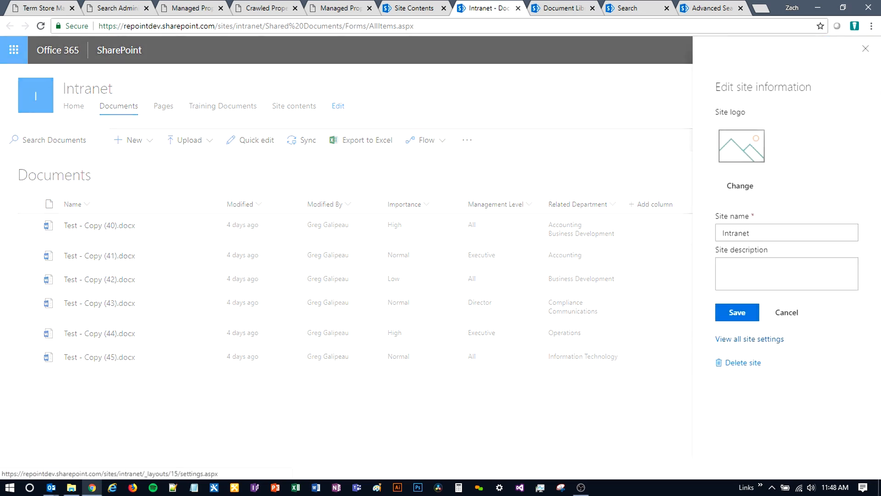
click(750, 338)
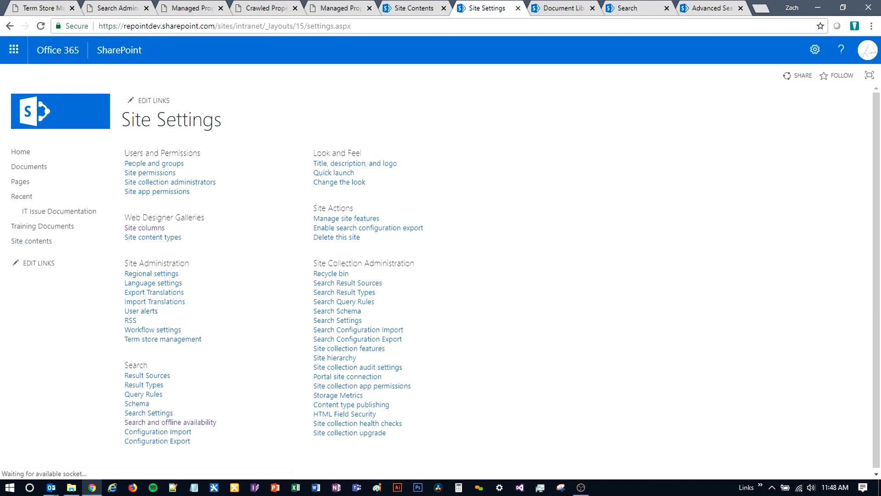
click(144, 227)
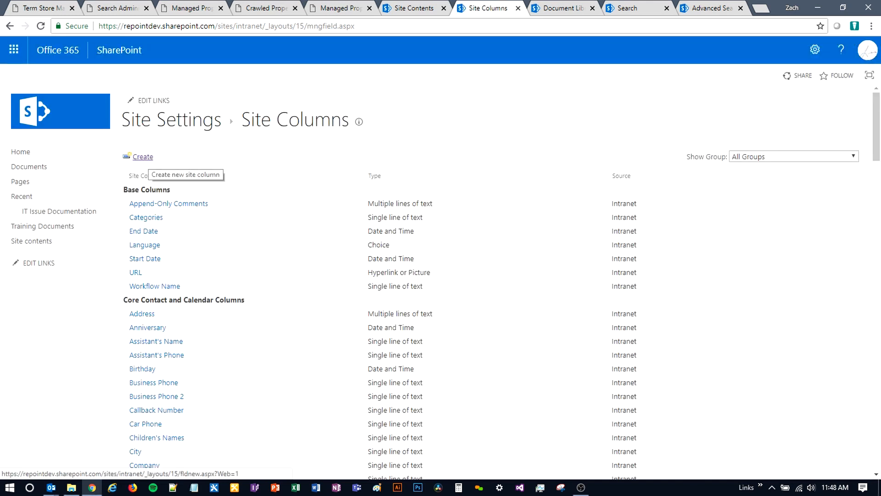
Step: Start a new Managed Metadata site column in the existing Intranet group and allow multiple values
click(143, 157)
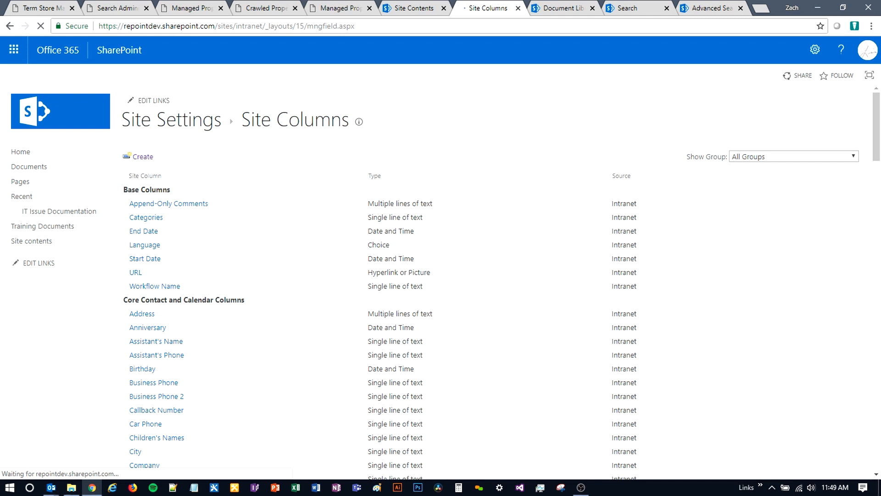
click(299, 164)
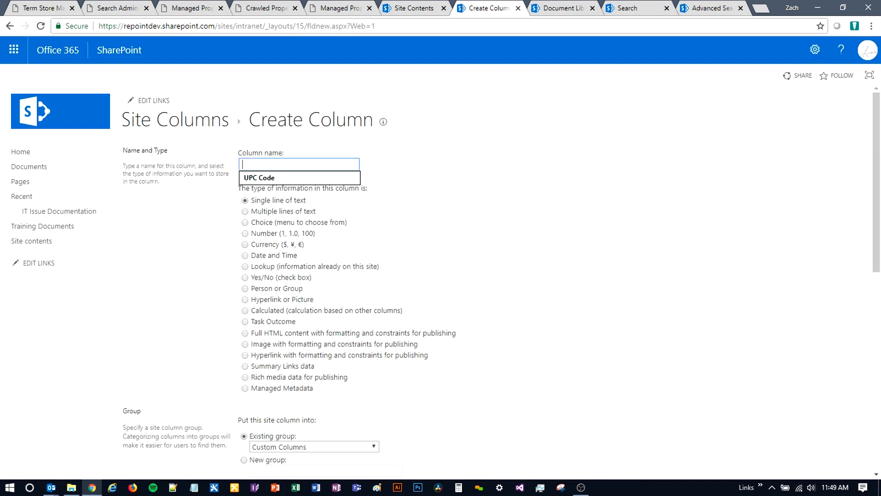
click(450, 177)
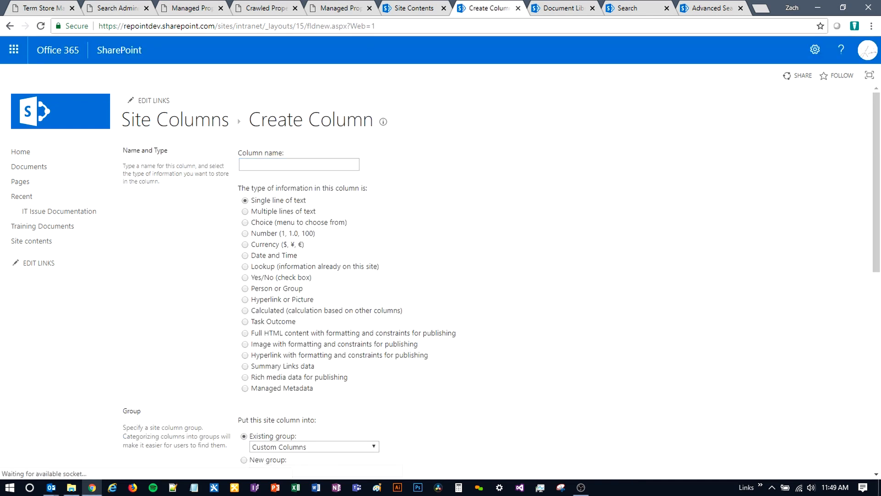
click(245, 388)
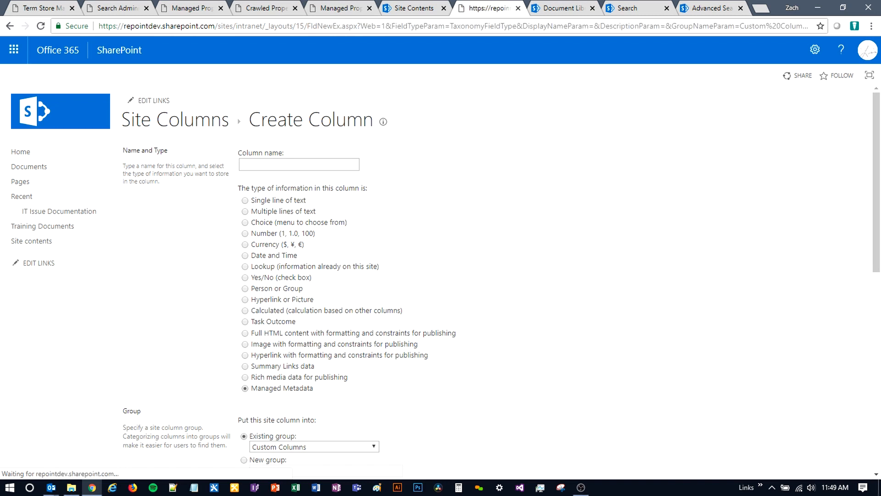
scroll(440, 275, down, 8)
scroll(440, 206, up, 2)
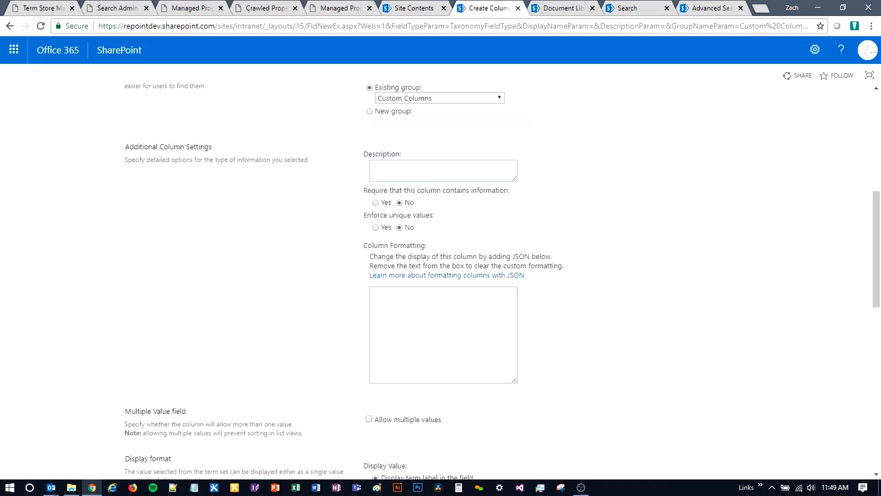
click(427, 160)
click(408, 251)
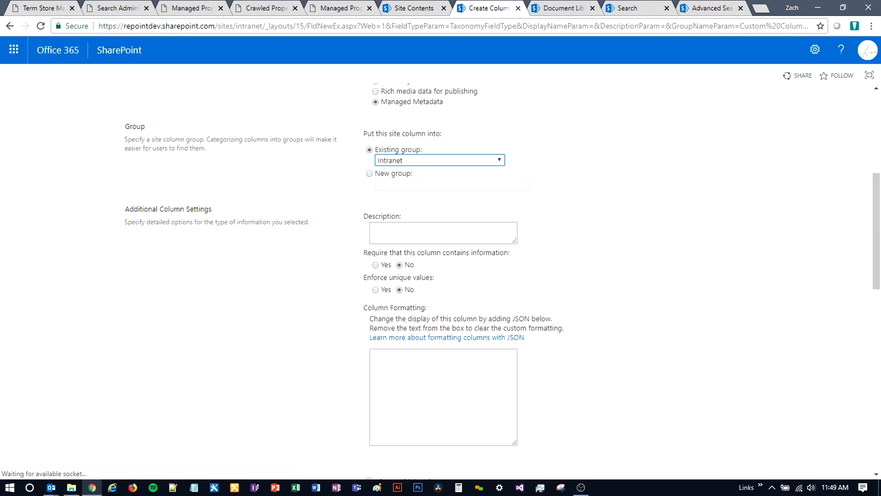
scroll(441, 275, down, 6)
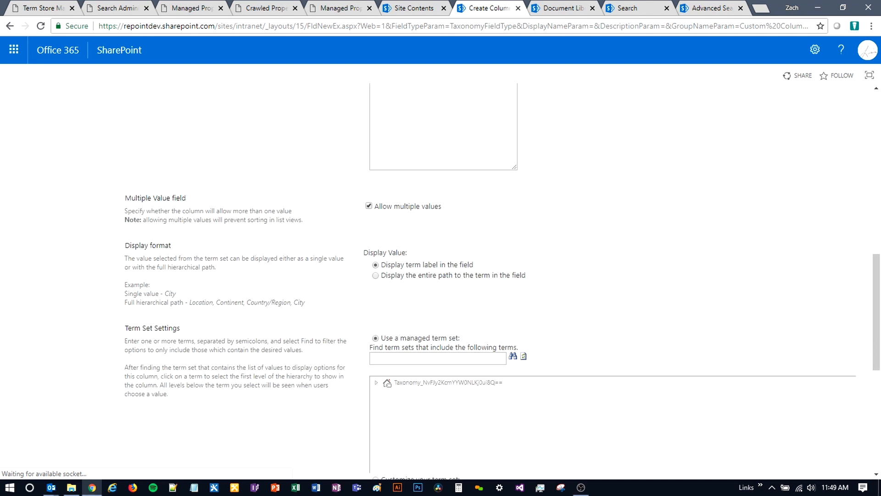
scroll(441, 275, down, 2)
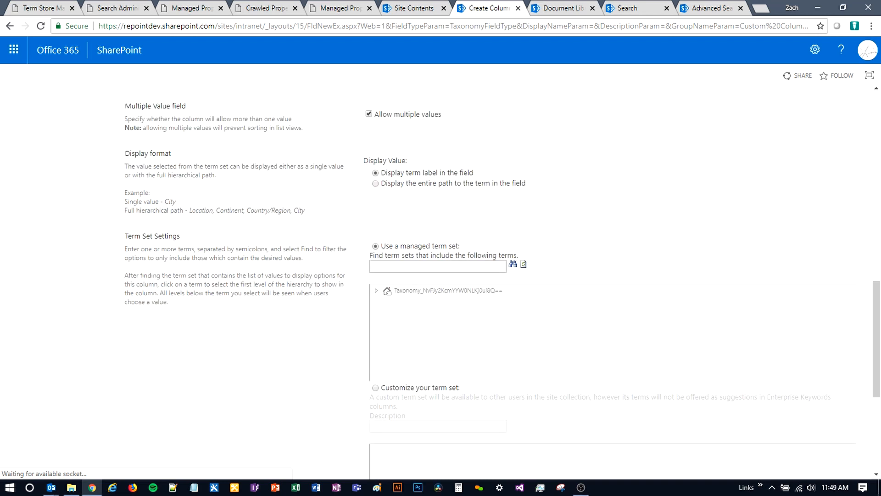
Step: Choose the Department term set under Intranet for the new column, and cancel the column's creation
click(376, 290)
scroll(376, 291, down, 2)
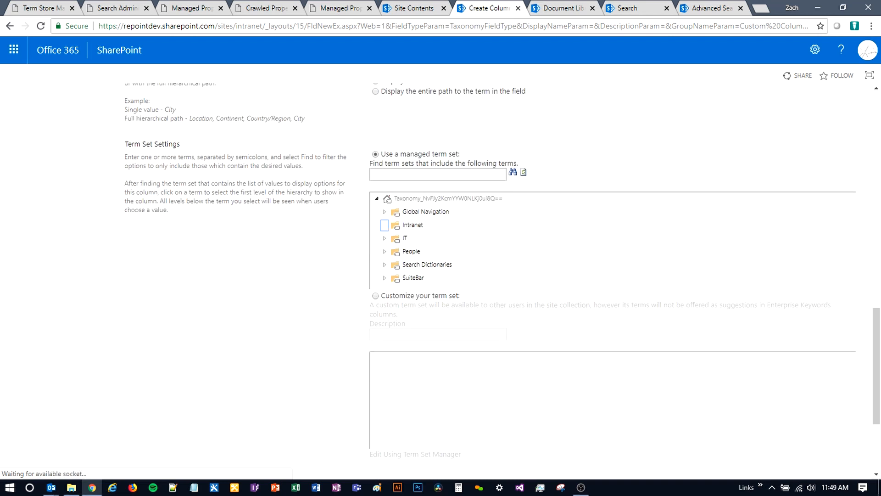
click(384, 224)
click(422, 238)
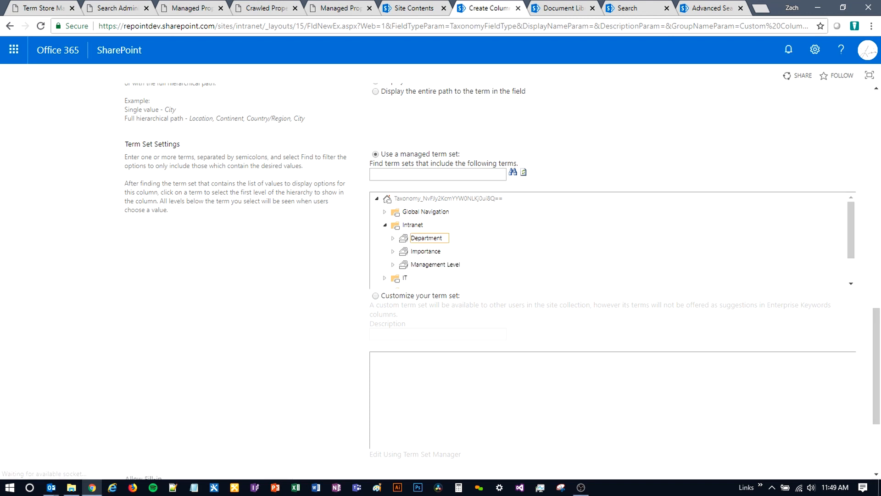
click(427, 238)
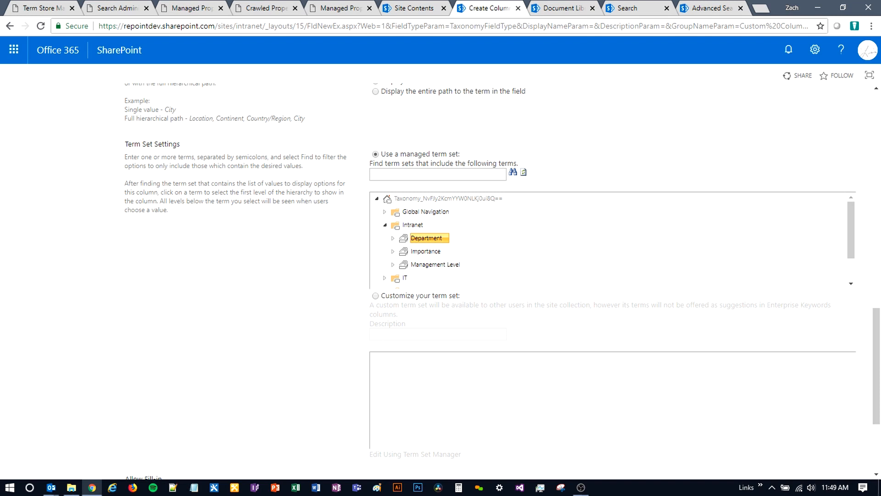
scroll(442, 238, down, 6)
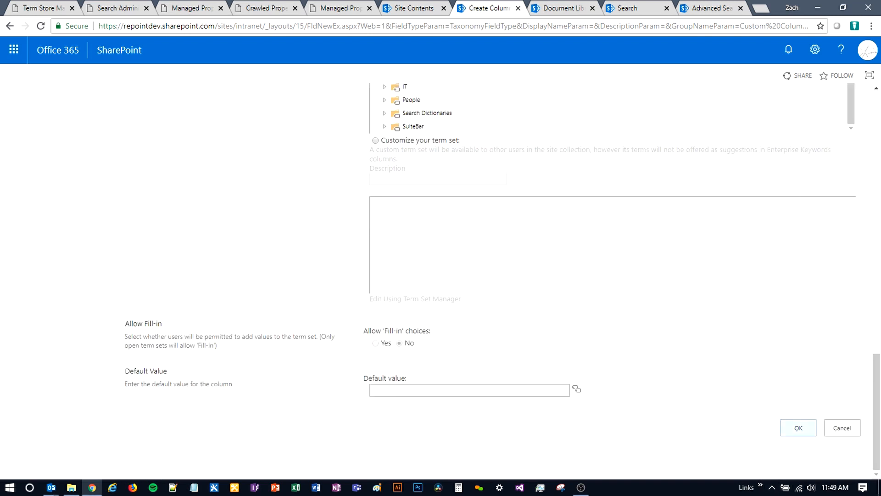
click(842, 427)
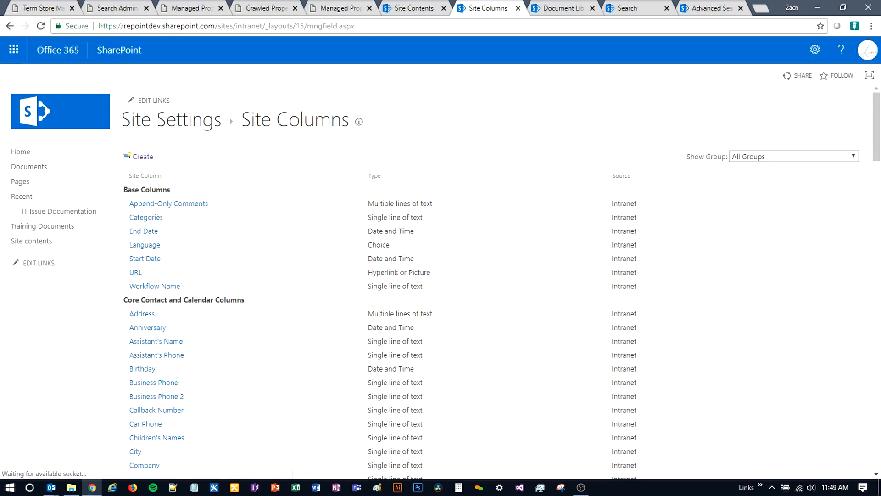
Step: Review the columns and their types in the Training Documents library settings
click(558, 7)
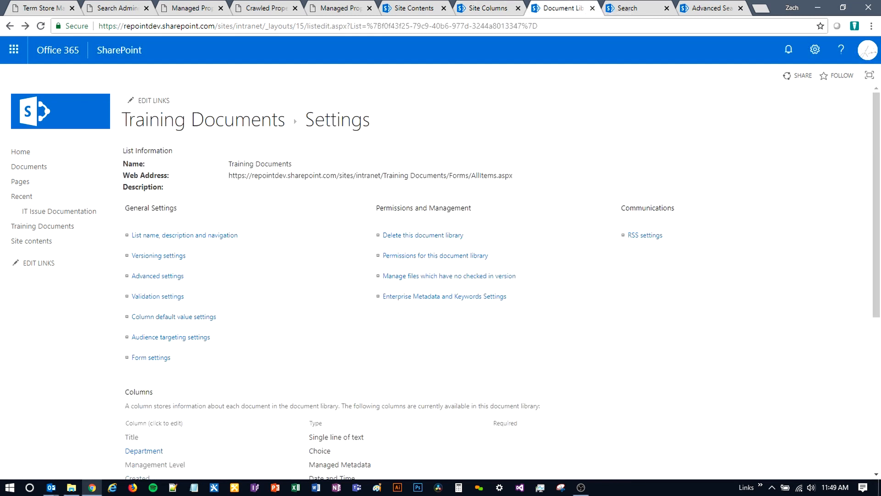
scroll(445, 278, down, 4)
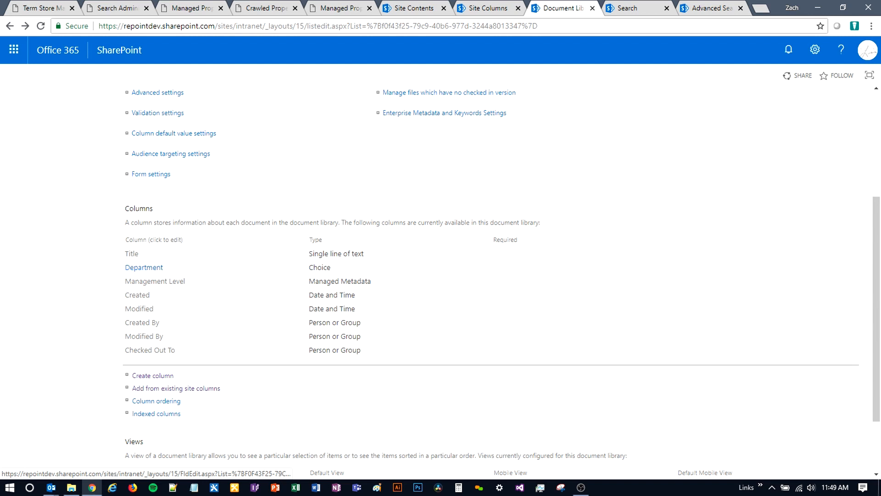
Step: Add the existing Importance site column from the Intranet group to the Training Documents library
double_click(320, 267)
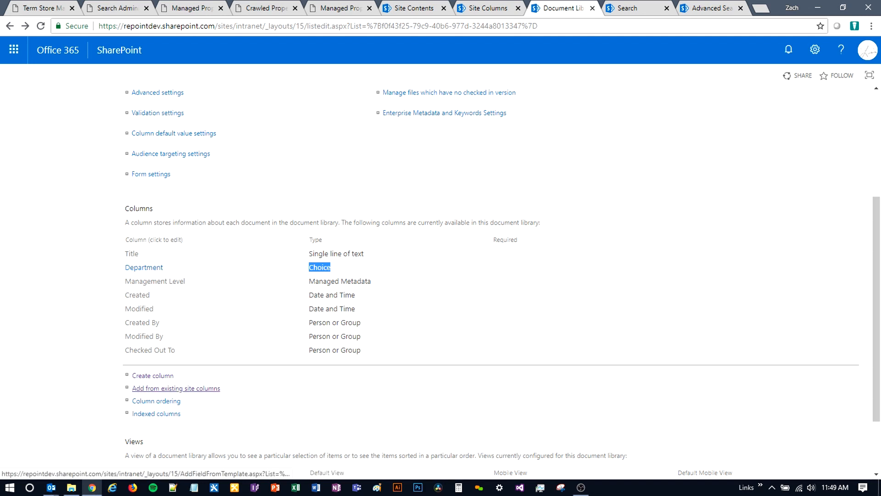
click(176, 388)
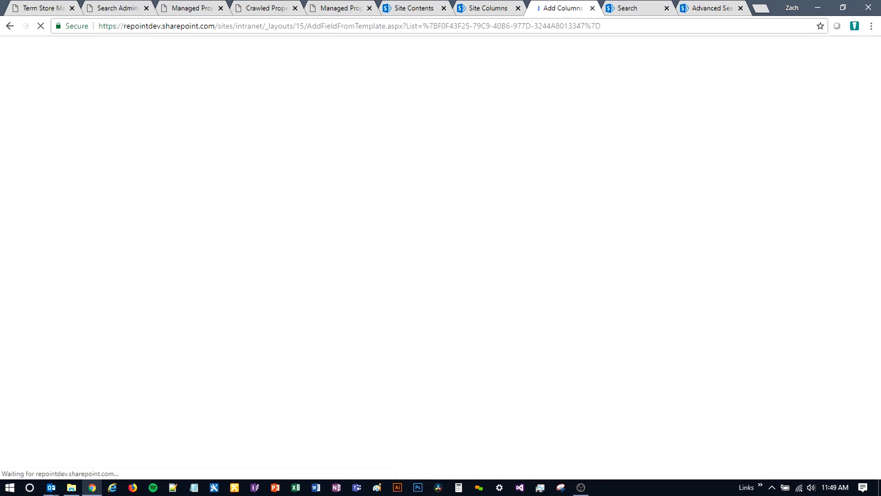
click(255, 172)
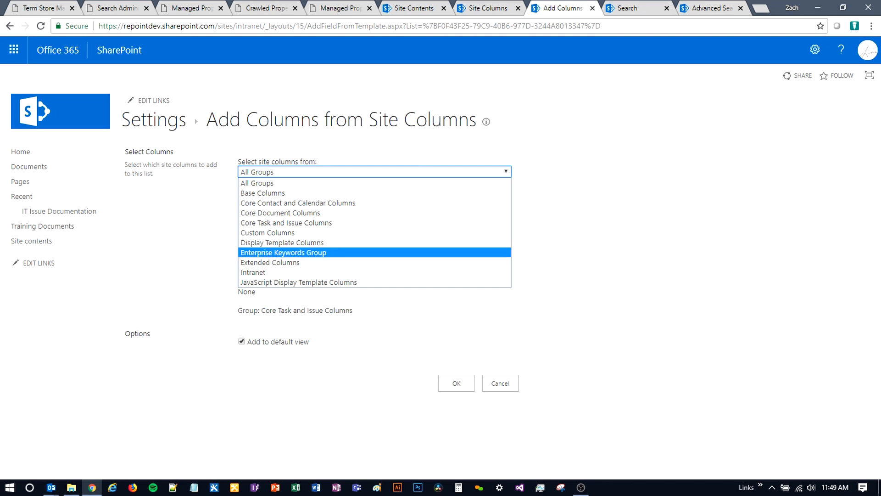
click(253, 273)
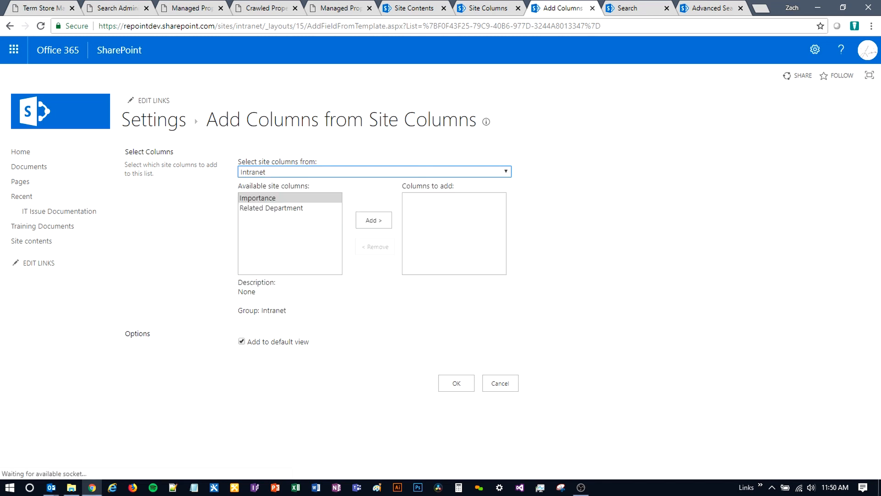
click(258, 198)
click(266, 208)
click(262, 198)
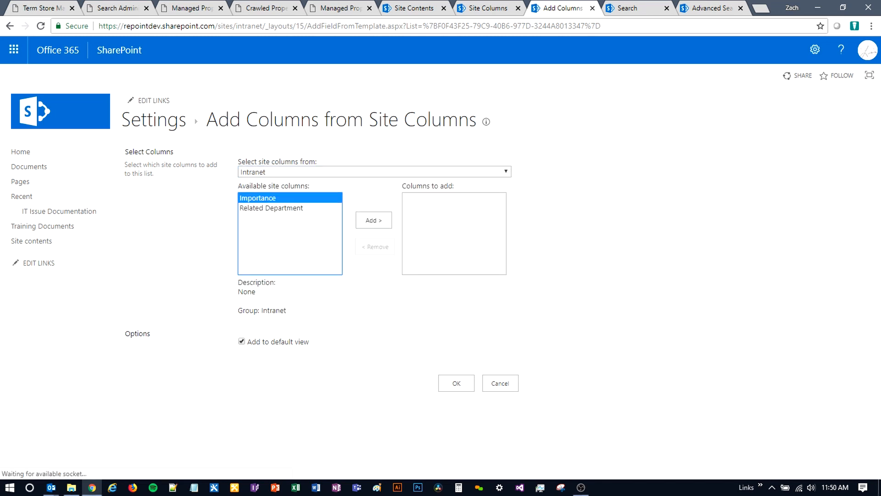
click(374, 220)
click(492, 119)
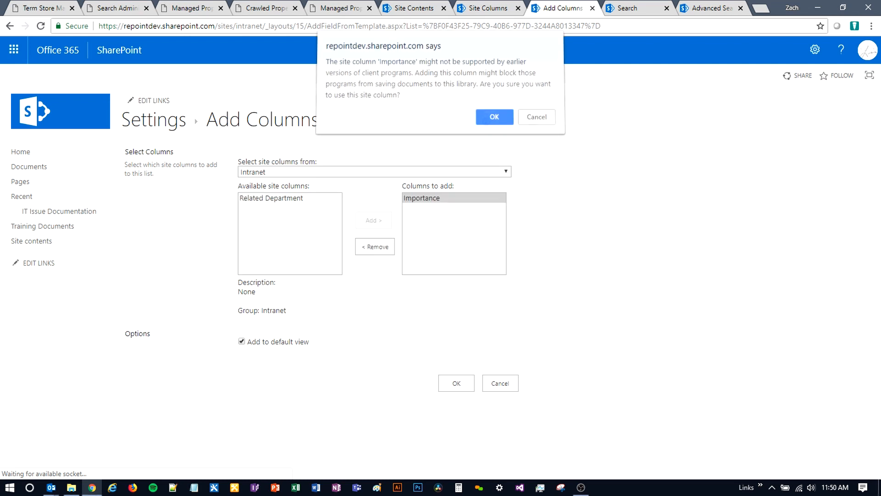
click(457, 383)
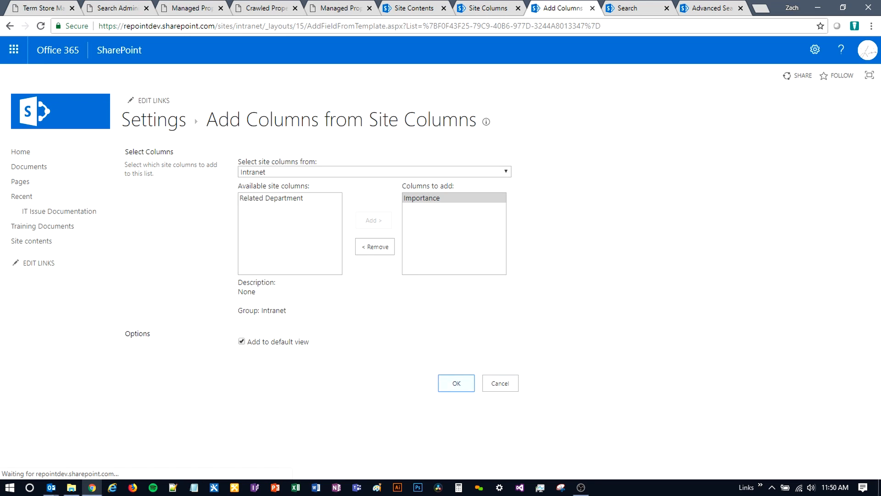
Step: Check the library's column list, and open the Training Documents library to view its documents with the Importance column
scroll(144, 176, down, 7)
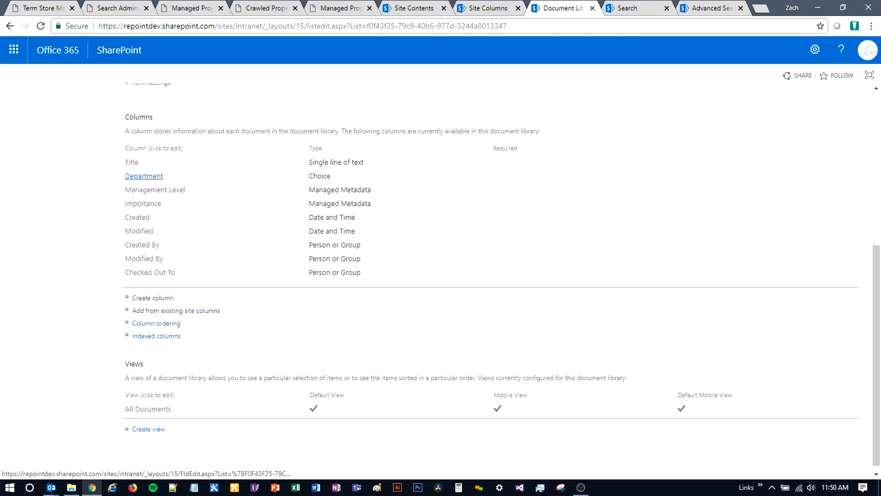
scroll(161, 119, up, 7)
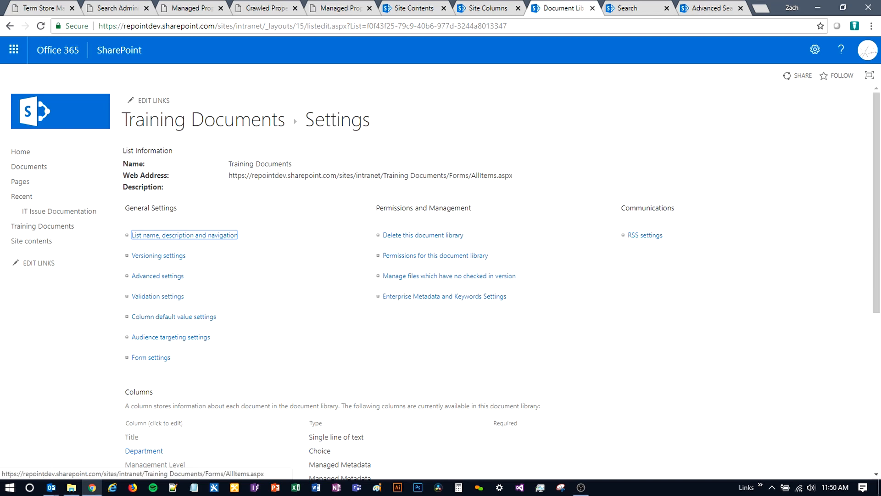
click(161, 119)
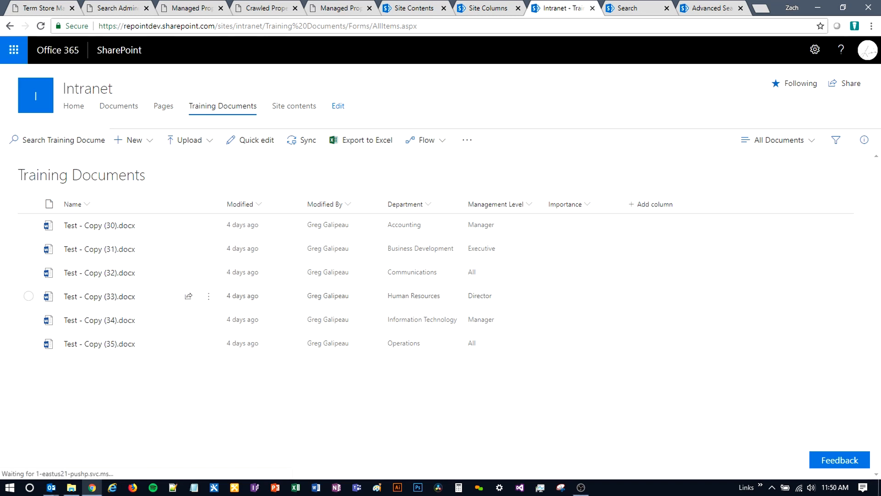
key(ctrl+Tab)
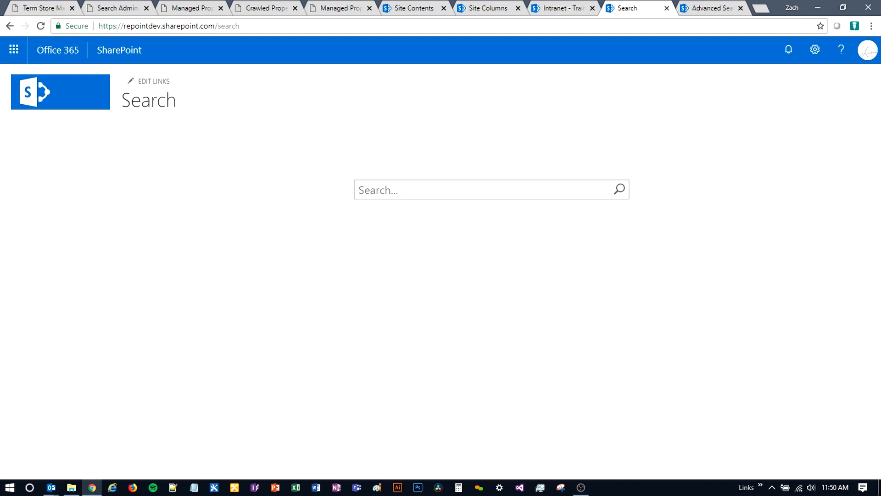
key(ctrl+shift+Tab)
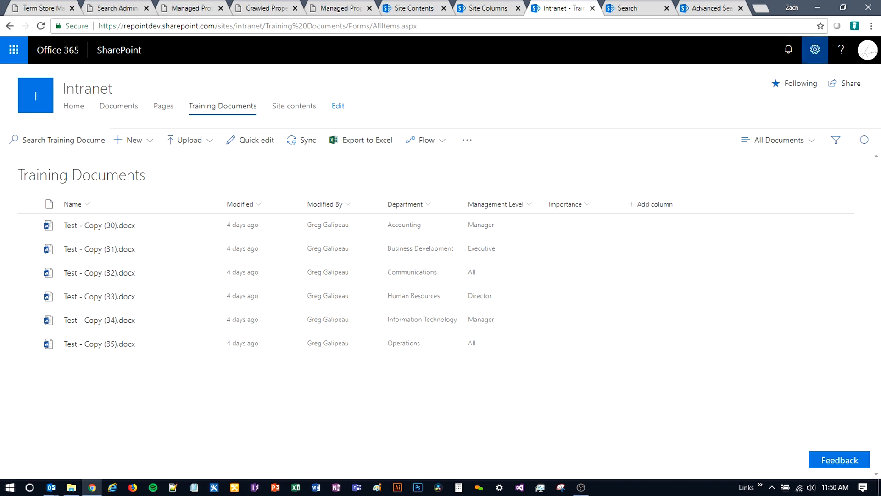
Step: Reindex the Intranet site from its Search and Offline Availability settings
click(815, 49)
click(772, 179)
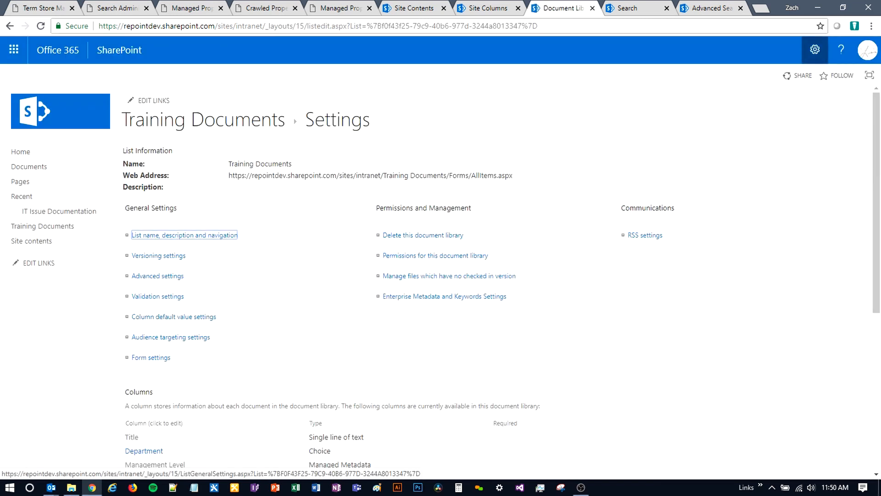
click(814, 49)
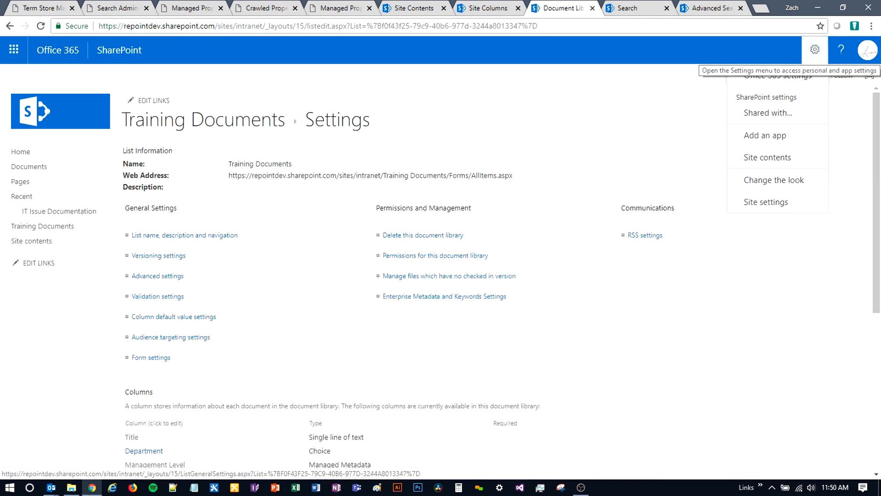
click(766, 202)
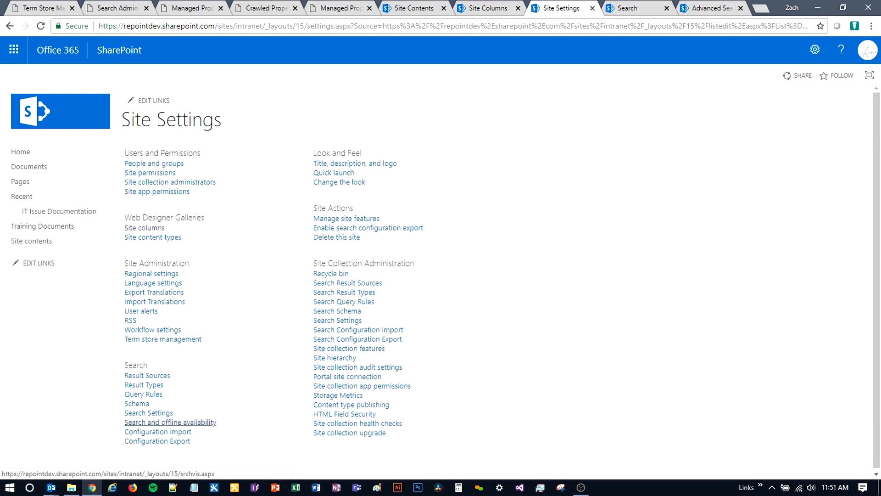
click(170, 422)
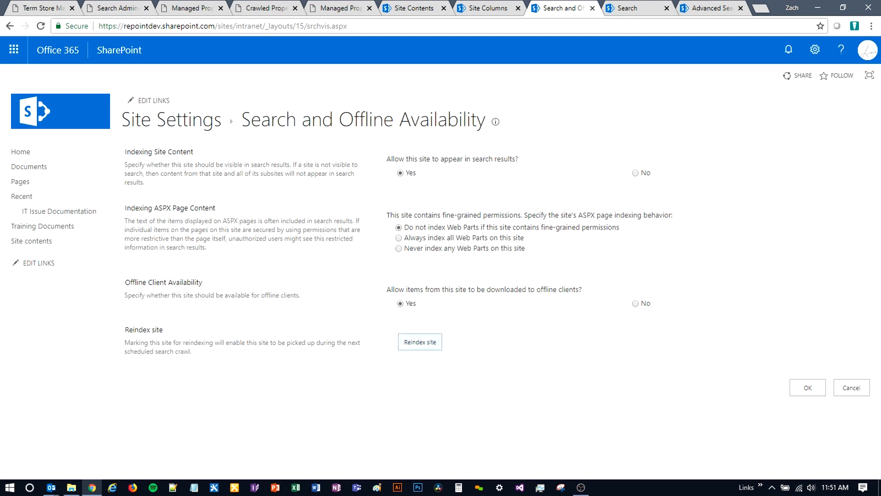
click(420, 342)
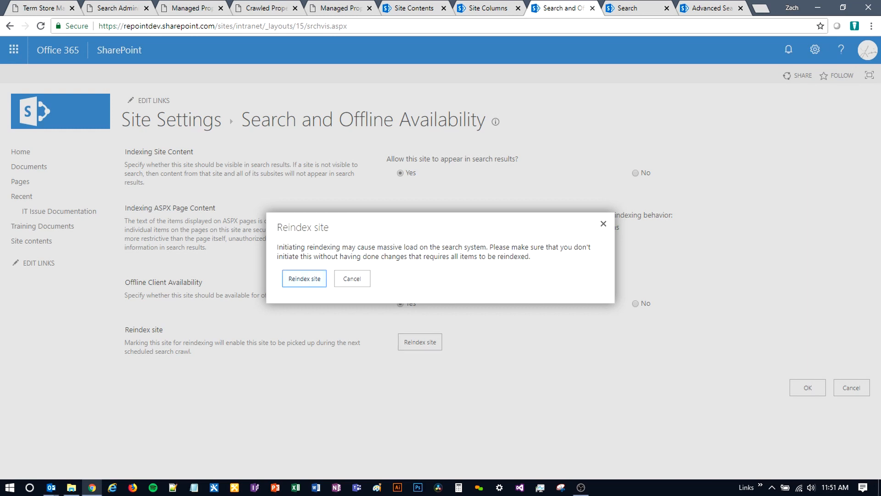
key(Return)
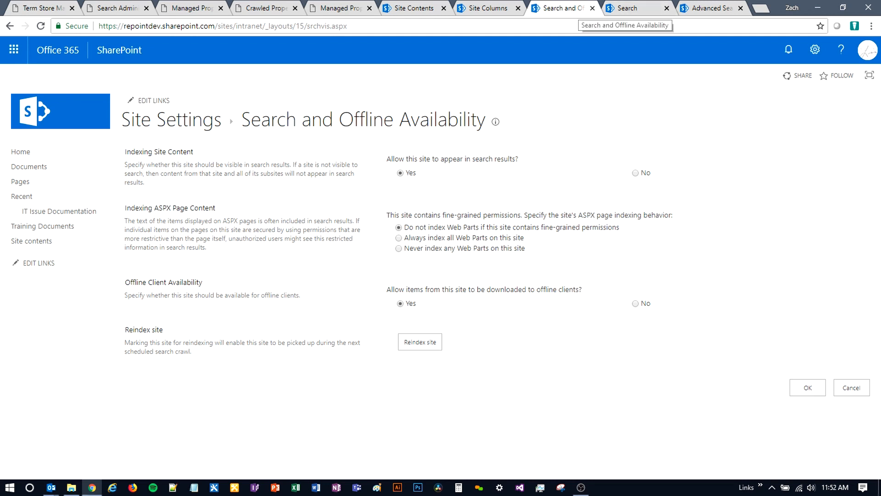
Step: View the search center's home page and address, and its Advanced Search page
click(633, 8)
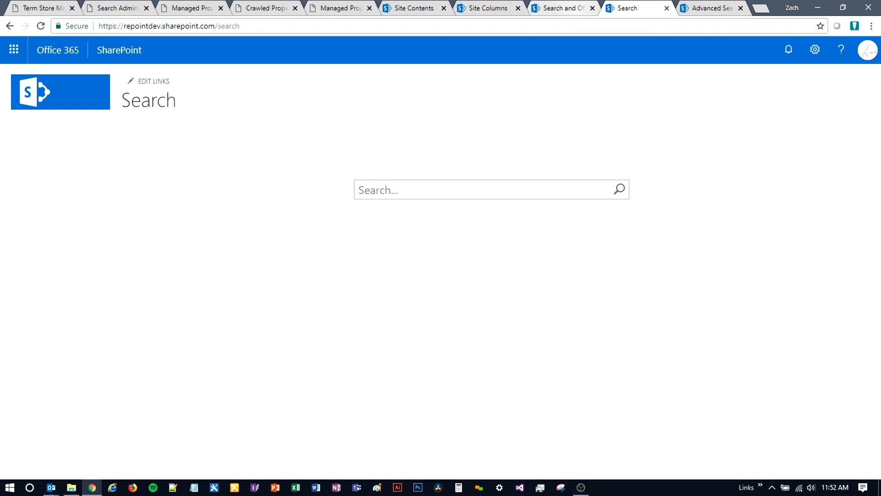
click(294, 26)
click(294, 27)
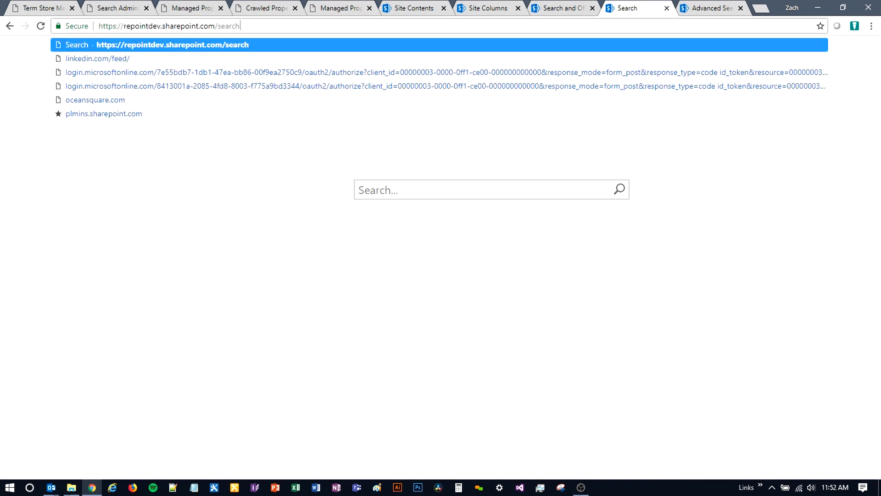
click(294, 147)
click(707, 8)
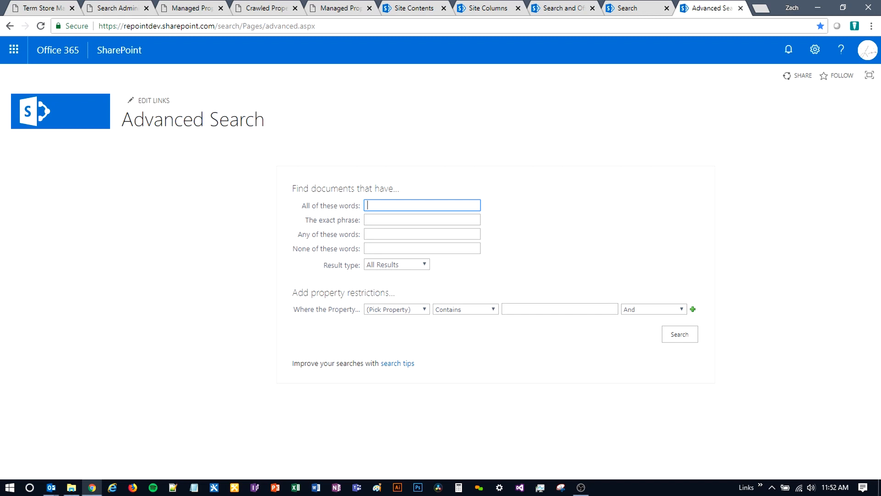
Step: Search the search center for Accounting and preview the Test - Copy (01) document
click(557, 8)
click(626, 7)
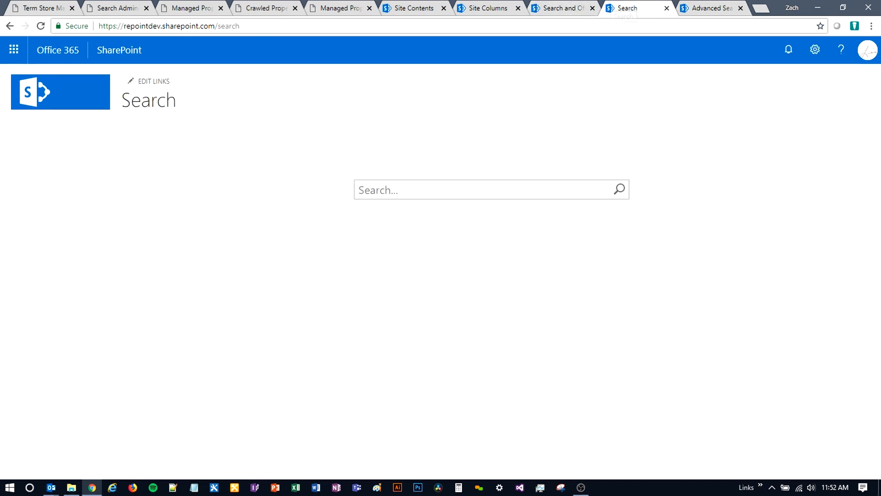
text(ccounting)
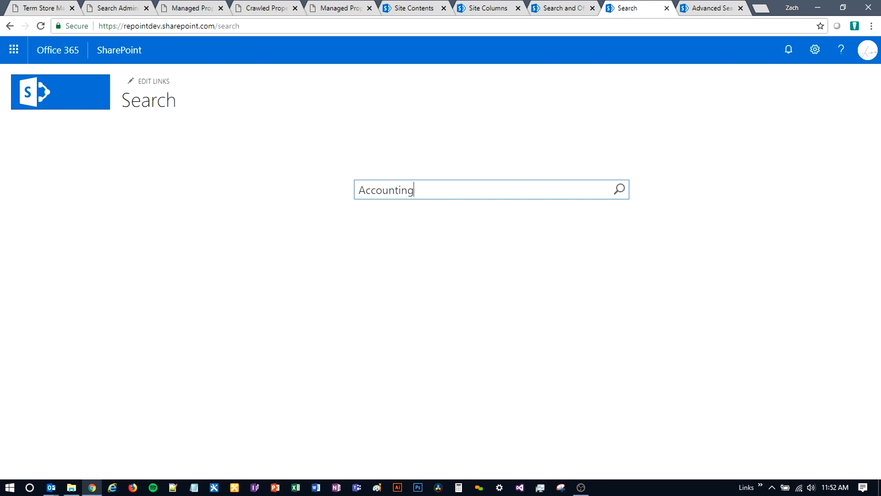
key(Return)
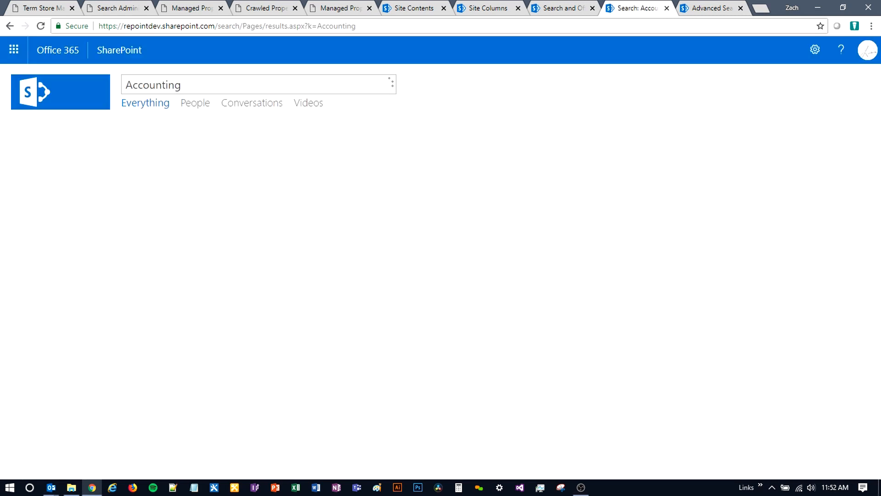
mouse_move(160, 303)
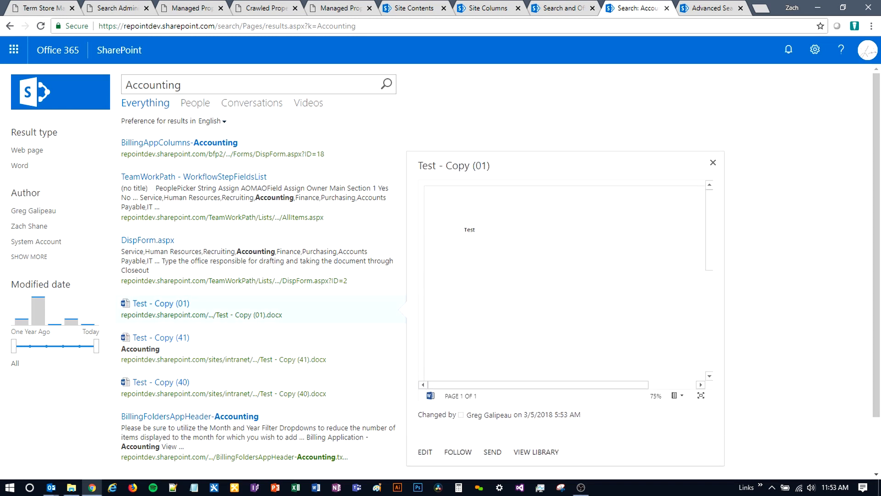
Step: Examine the query parameter in the address of the Accounting search results page
click(182, 85)
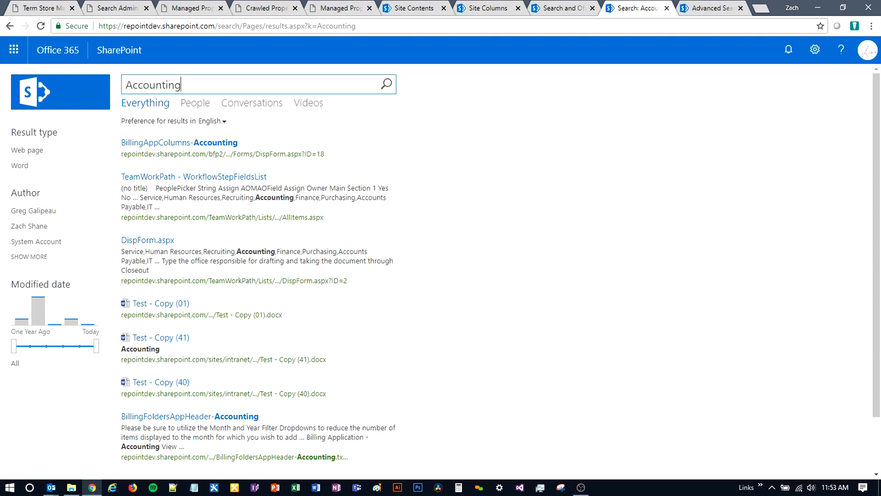
click(310, 26)
drag(310, 26, 322, 25)
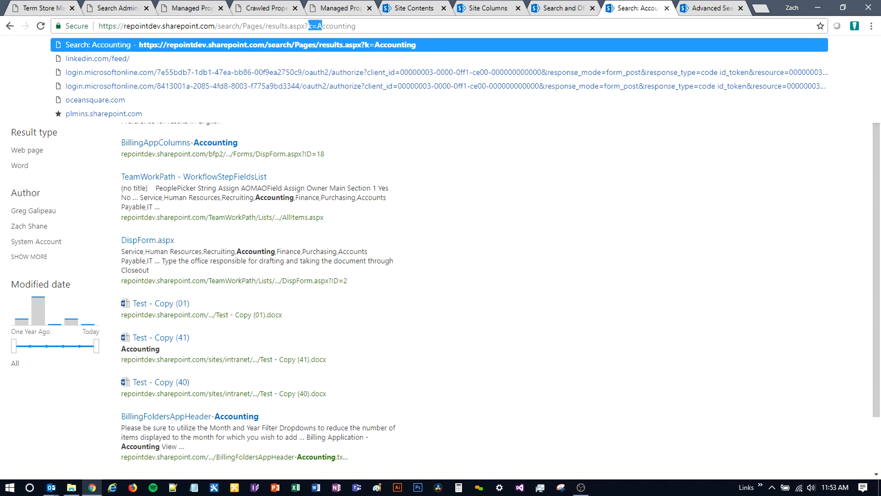
key(Escape)
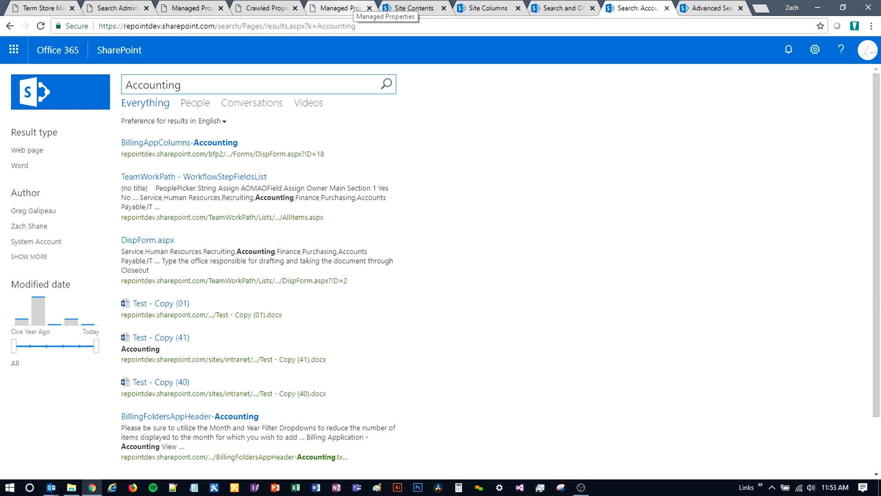
Step: Return to the tenant-level Managed Properties list in the SharePoint admin center
click(352, 7)
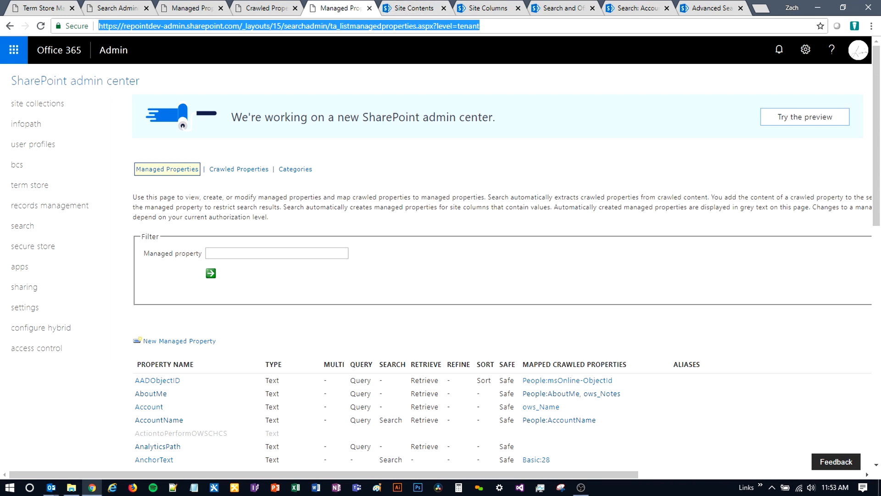
click(440, 169)
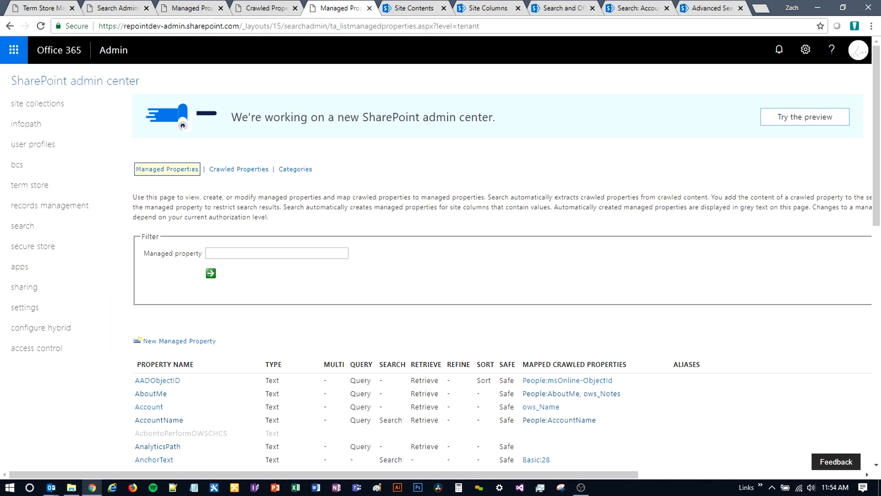
key(ctrl+Tab)
key(ctrl+shift+Tab)
Step: Filter the managed properties by refinablestring and review the mapped crawled properties and aliases of the matching entries
click(277, 253)
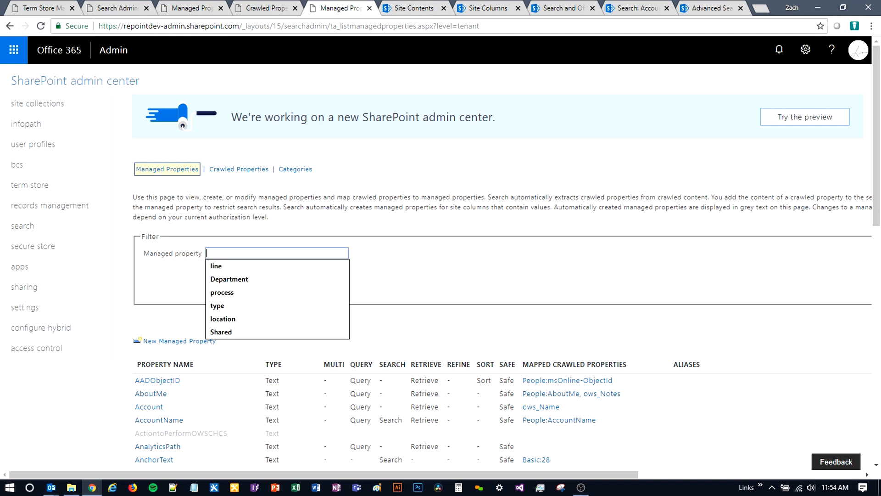
text(re)
key(Down)
key(Down)
key(Return)
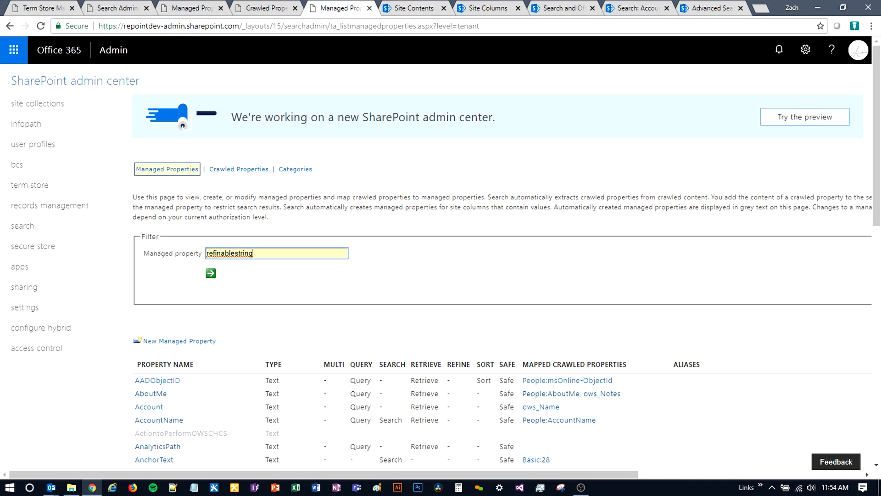
key(Return)
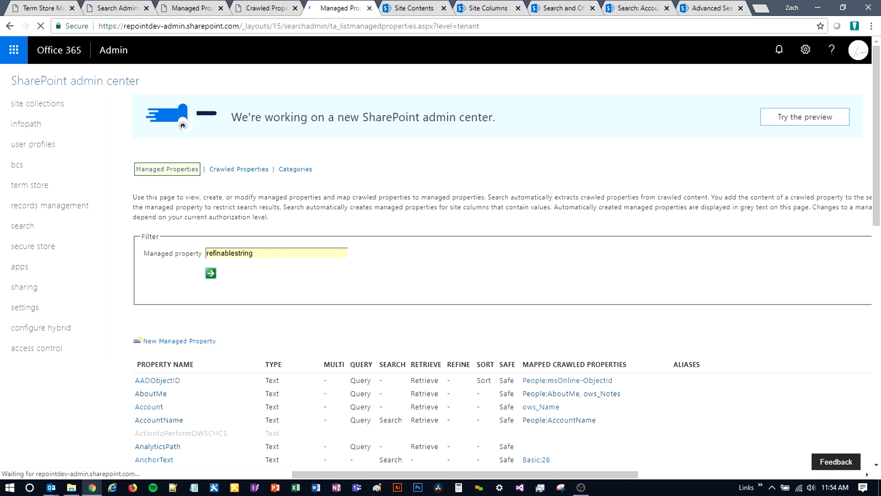
scroll(168, 304, down, 2)
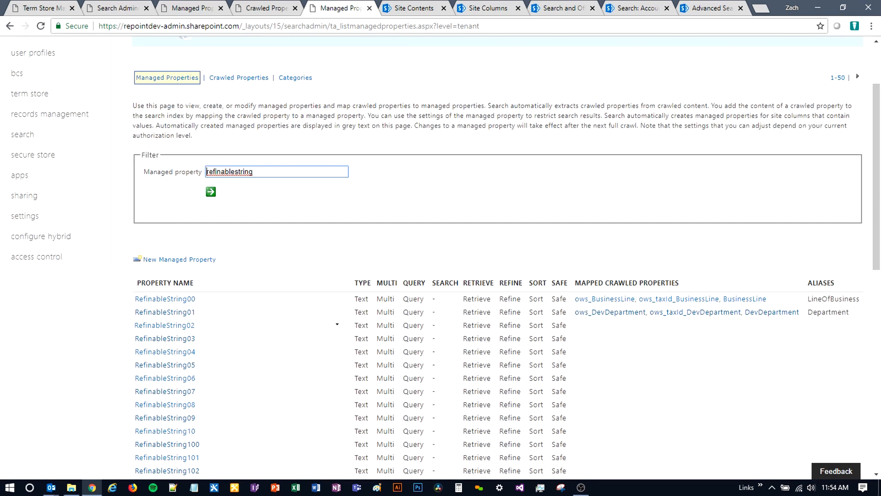
click(164, 299)
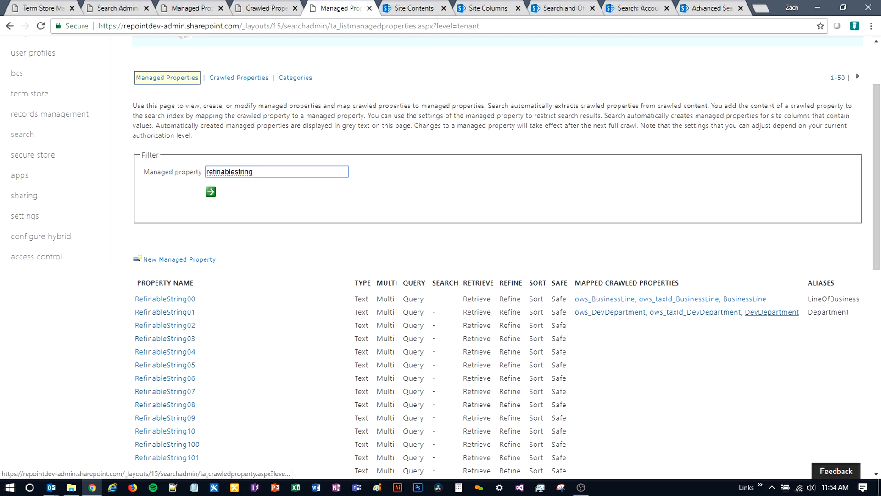
Step: Open RefinableString01 for editing and review its type, queryable, retrievable, multiple values, refinable and sortable settings
click(610, 312)
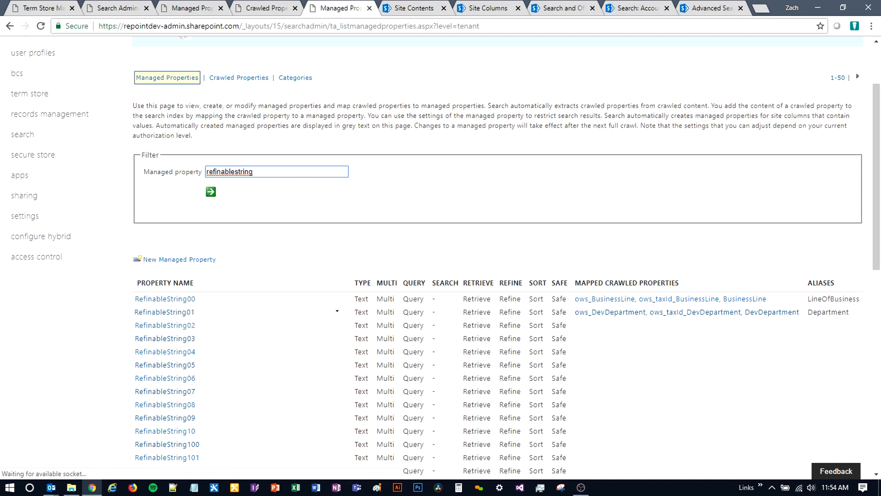
click(337, 311)
click(301, 420)
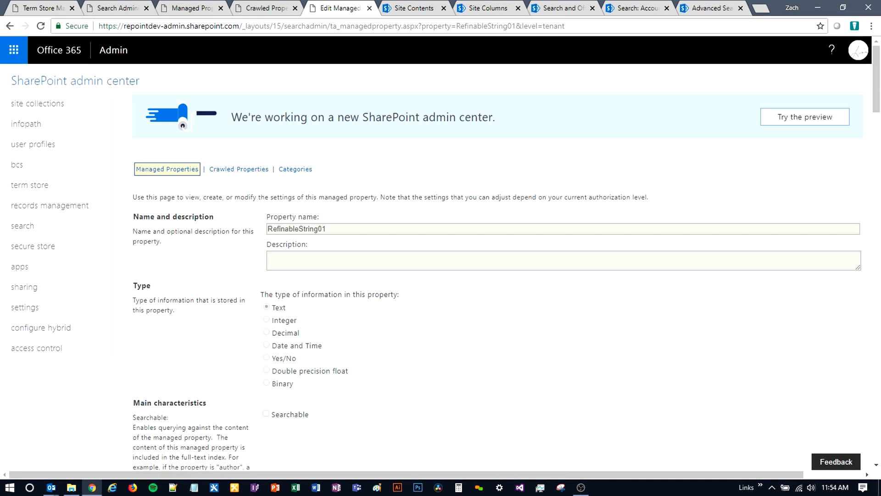
scroll(441, 252, down, 3)
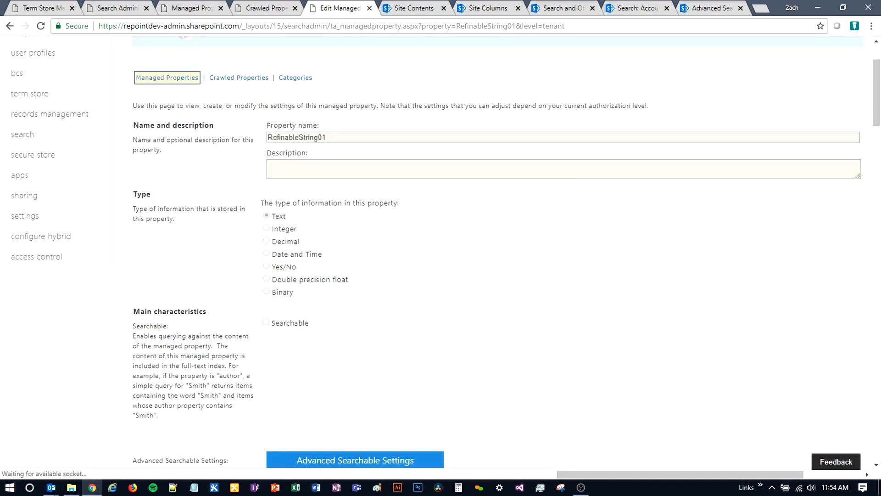
scroll(440, 252, down, 5)
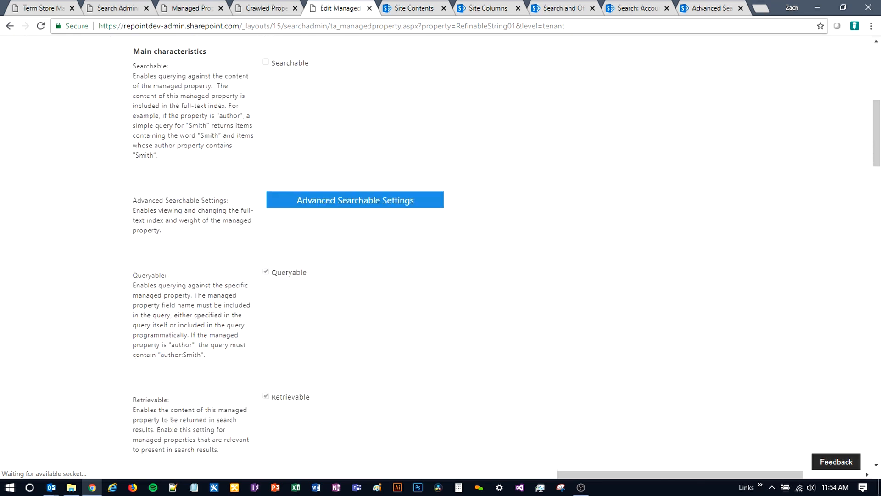
scroll(441, 252, down, 6)
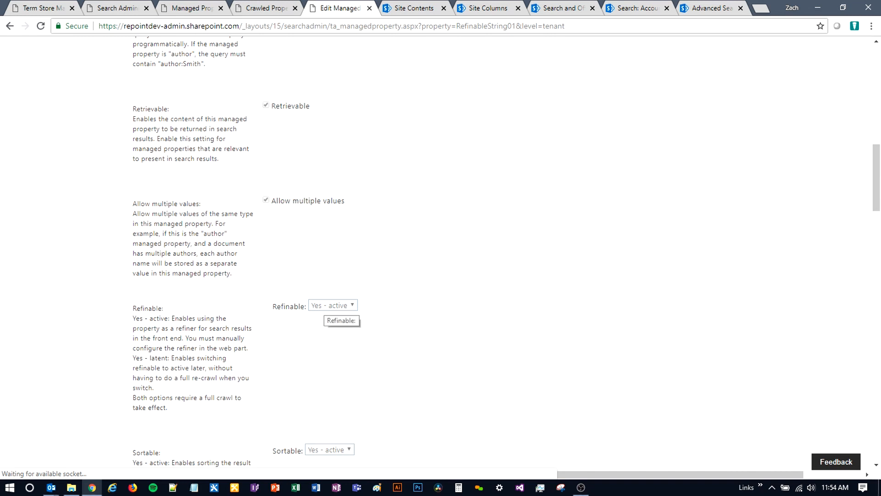
scroll(342, 312, down, 2)
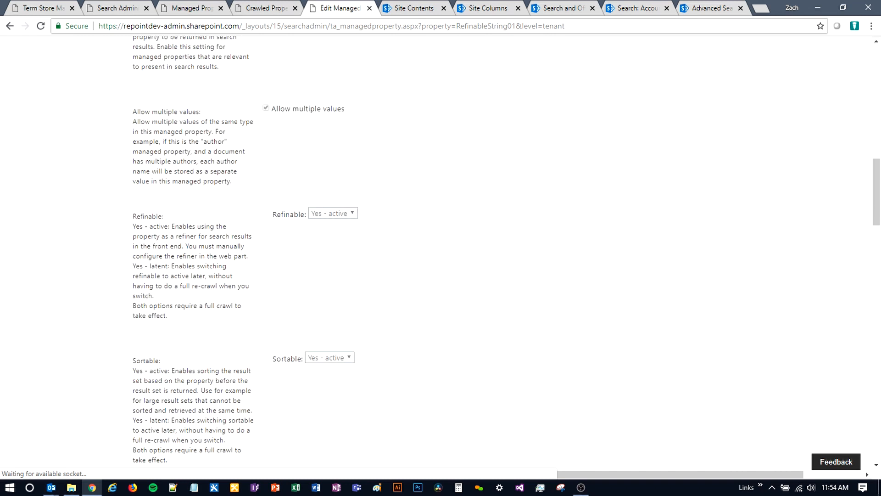
scroll(245, 249, down, 2)
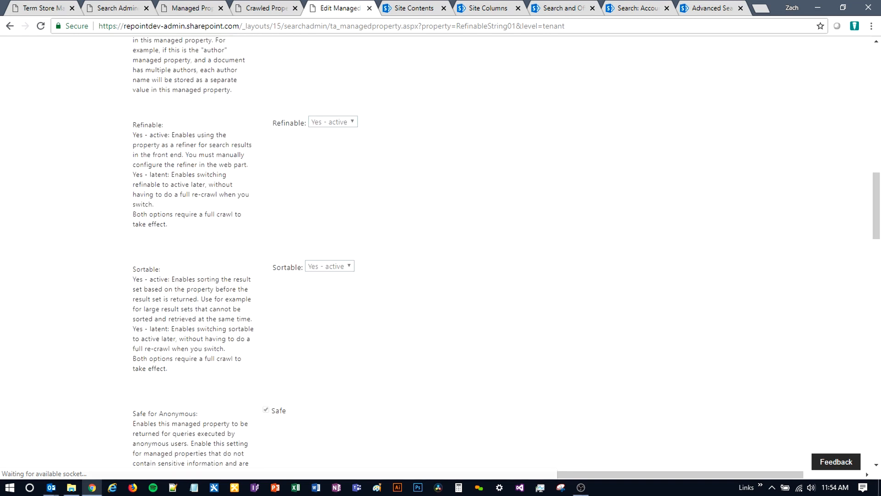
scroll(341, 276, down, 3)
scroll(341, 275, up, 5)
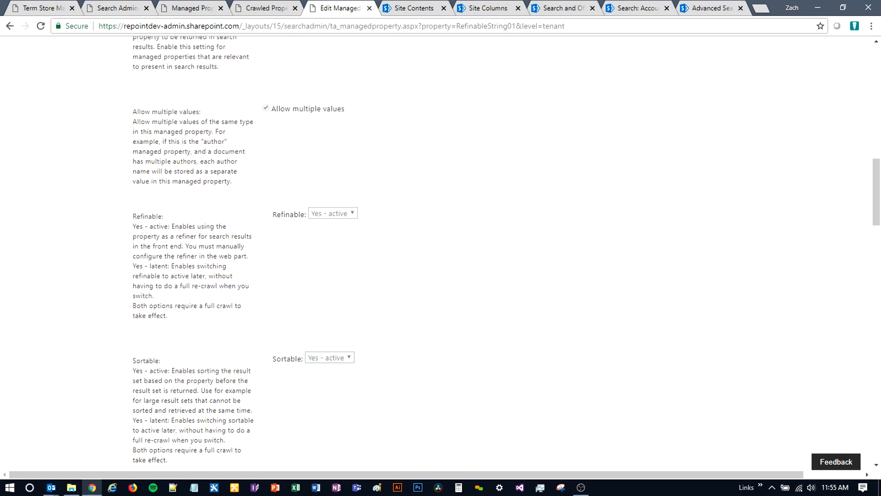
scroll(440, 252, down, 2)
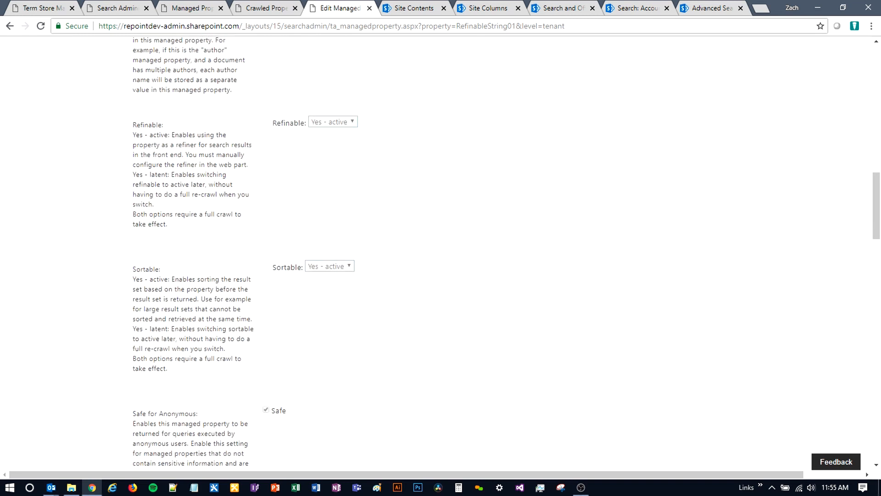
scroll(440, 252, down, 6)
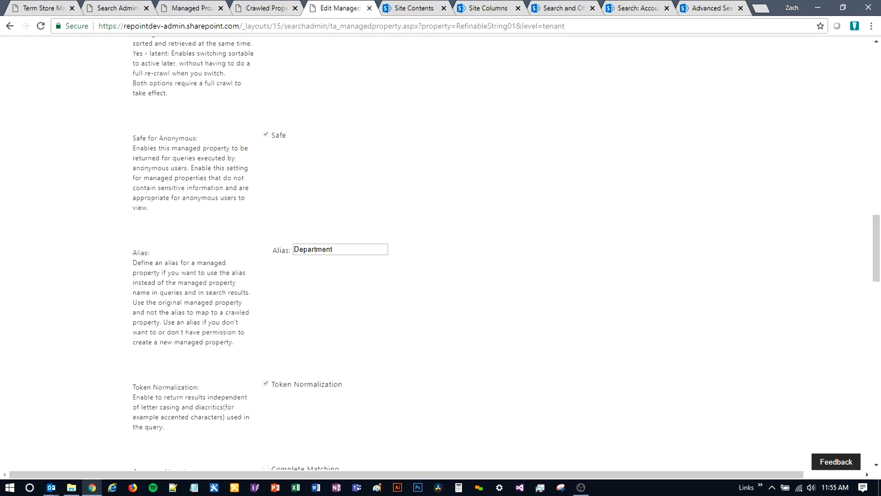
Step: Check RefinableString01's alias and its mappings to crawled properties, and return to the managed properties list
click(340, 249)
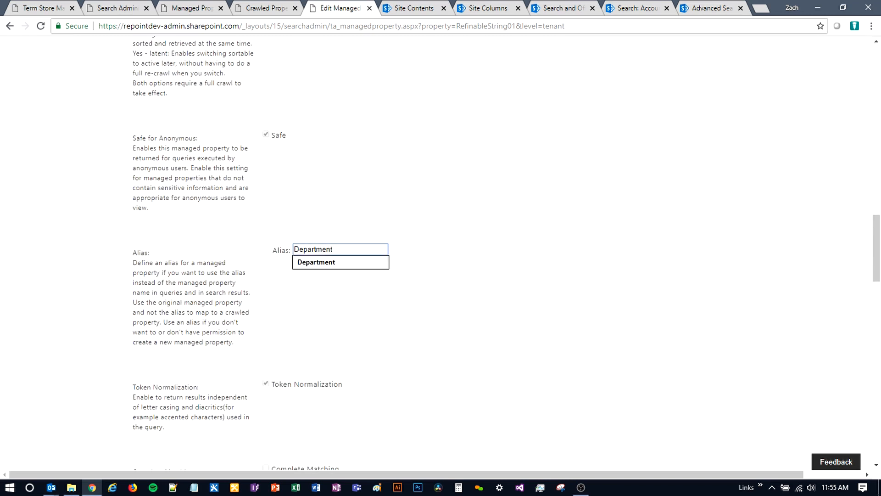
click(440, 275)
scroll(440, 253, down, 2)
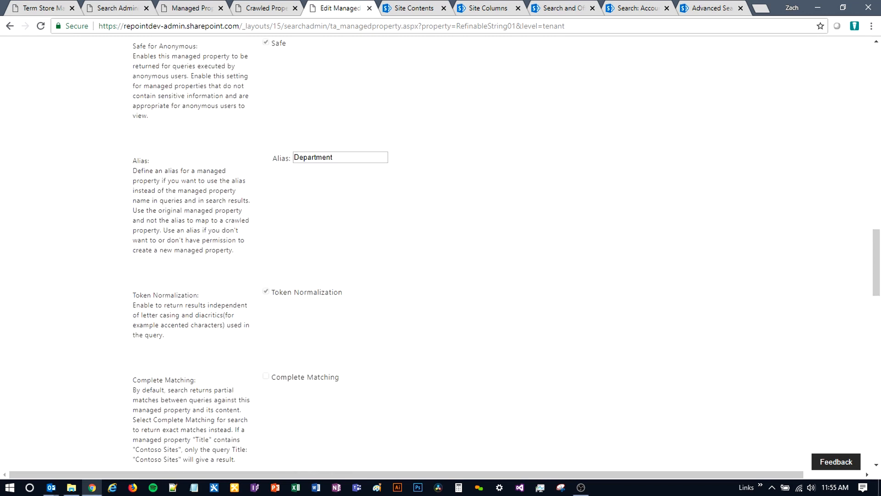
scroll(441, 252, down, 15)
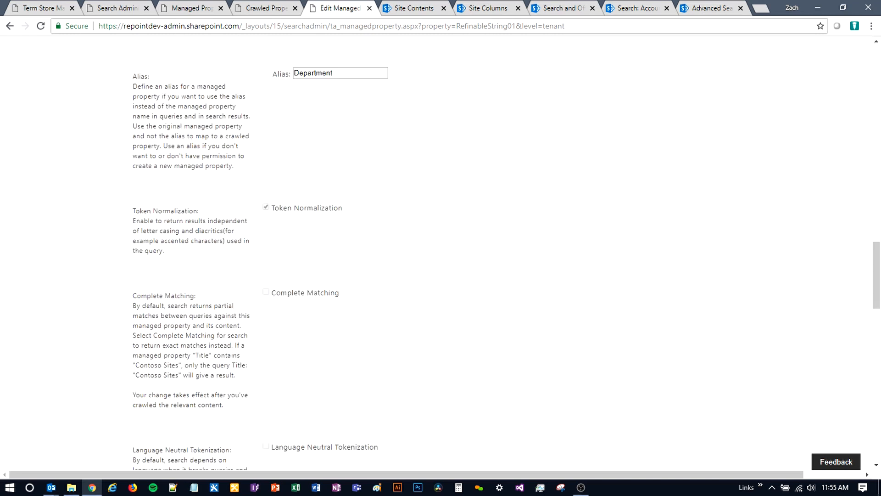
scroll(440, 253, down, 2)
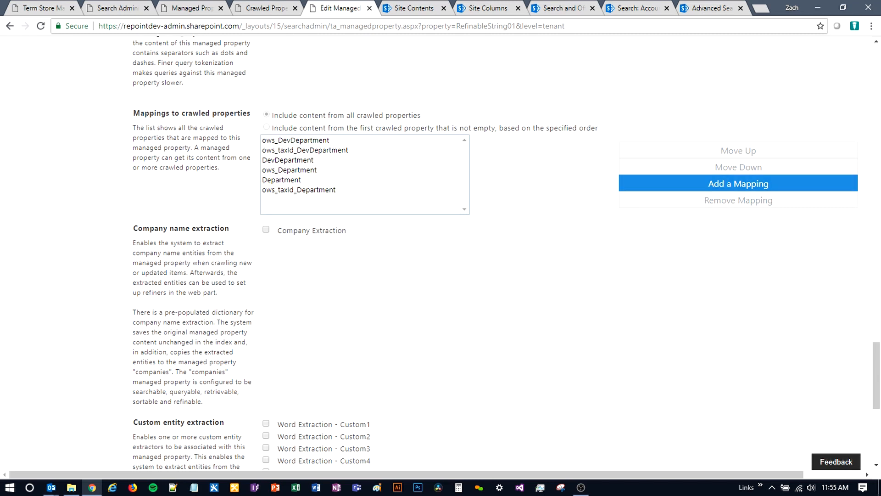
scroll(440, 252, down, 7)
click(819, 434)
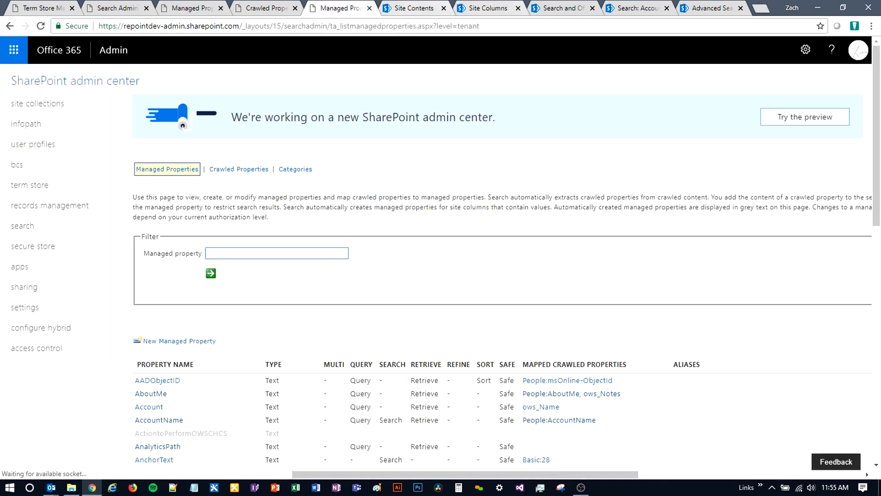
Step: Put the Accounting search results page in edit mode and open the refiner configuration of its Refinement web part
click(561, 8)
click(628, 6)
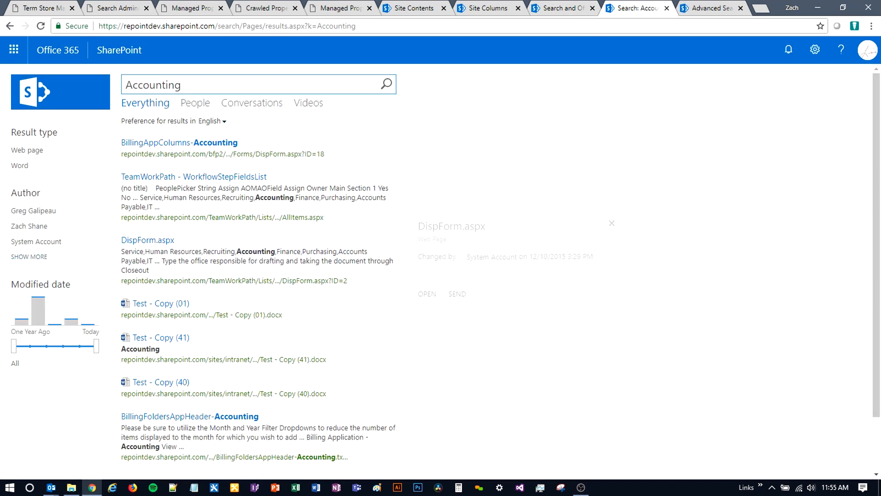
click(814, 49)
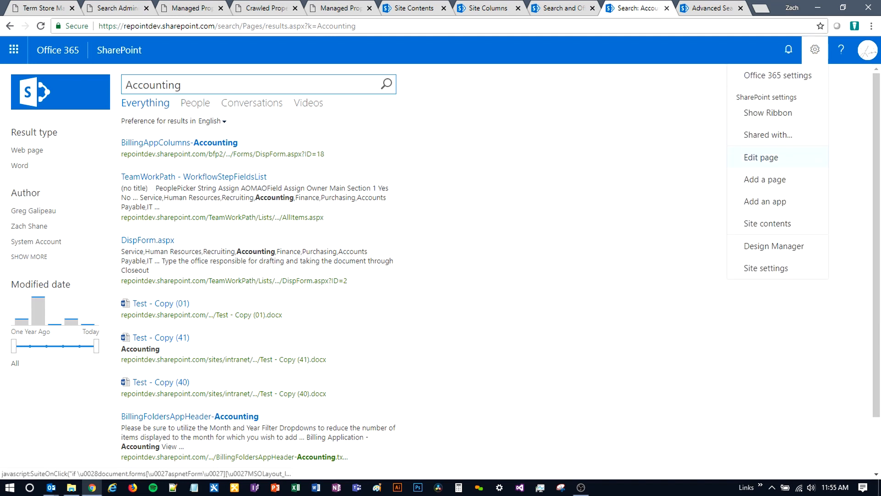
click(761, 157)
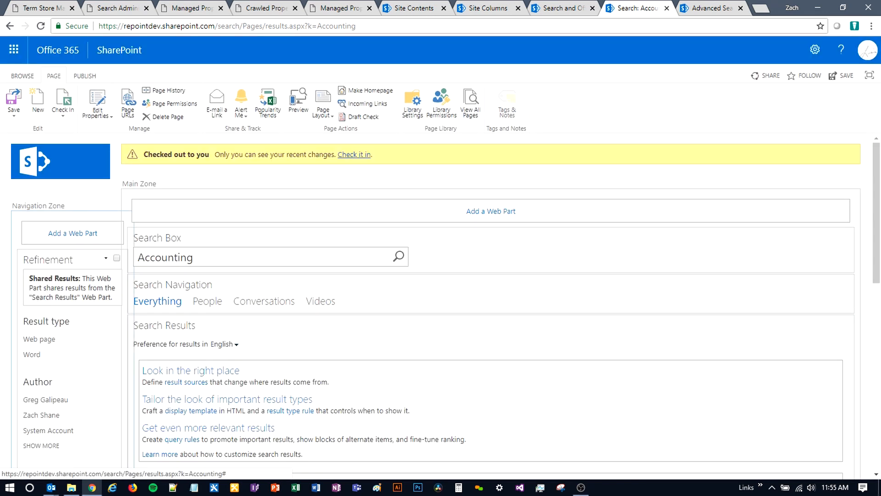
click(106, 258)
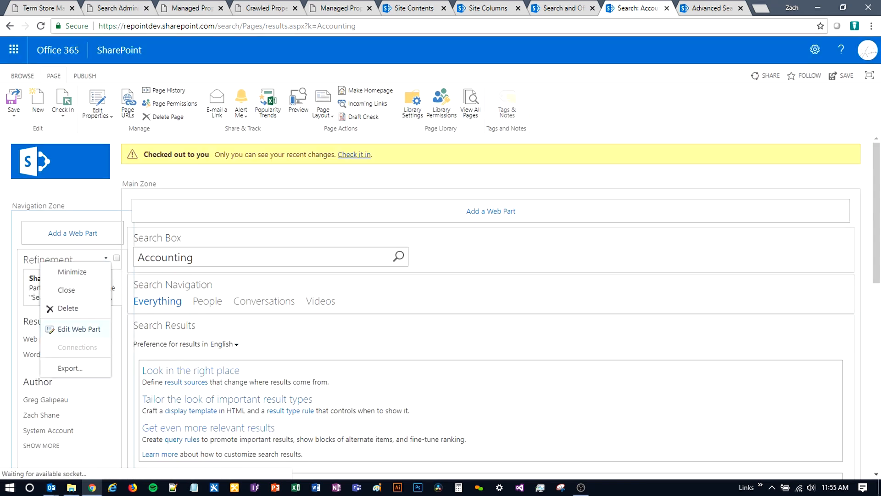
click(78, 329)
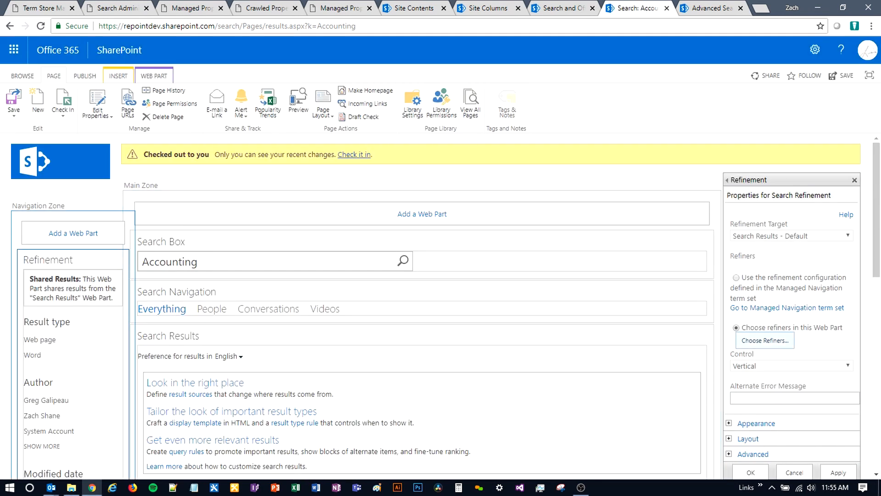
click(765, 340)
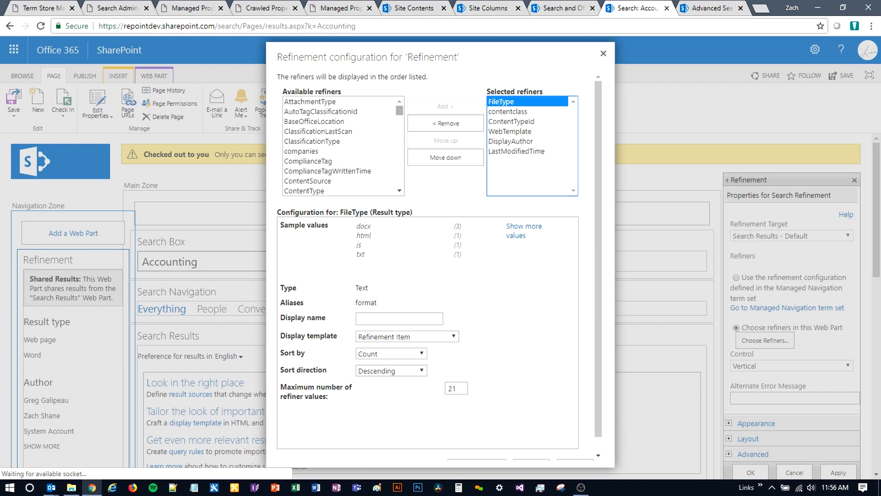
Step: Add RefinableString01 from the available refiners to the selected refiners
drag(399, 111, 399, 138)
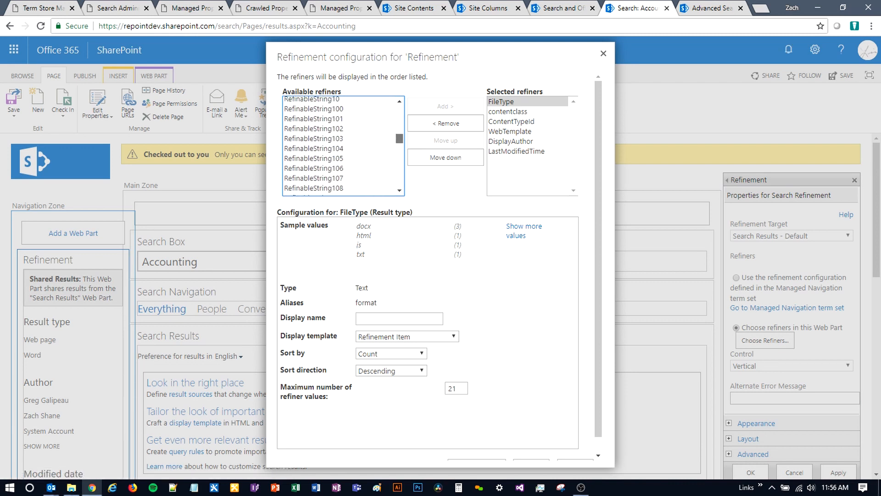
scroll(339, 151, up, 4)
click(316, 190)
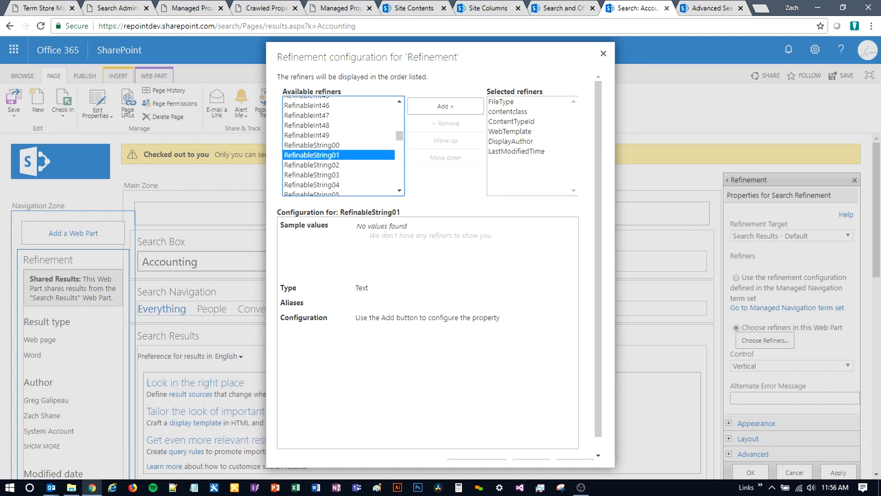
click(445, 106)
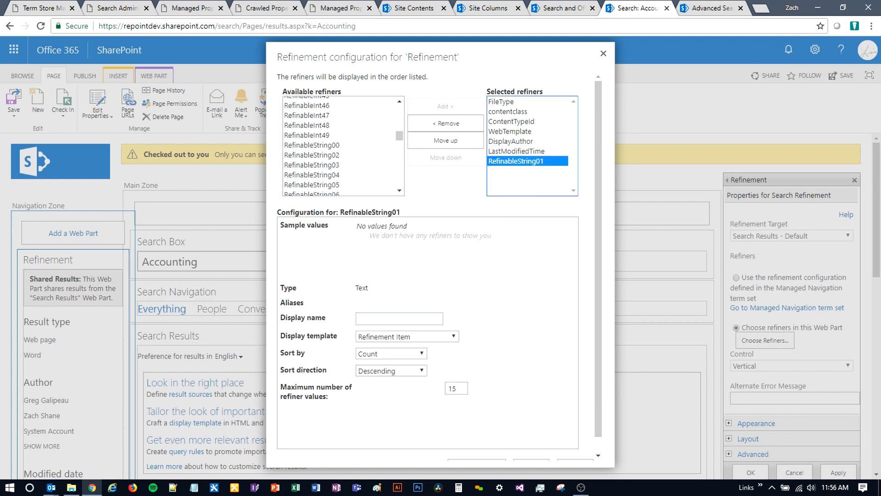
Step: Give the RefinableString01 refiner the display name Department and save the refiner configuration and web part properties
click(399, 319)
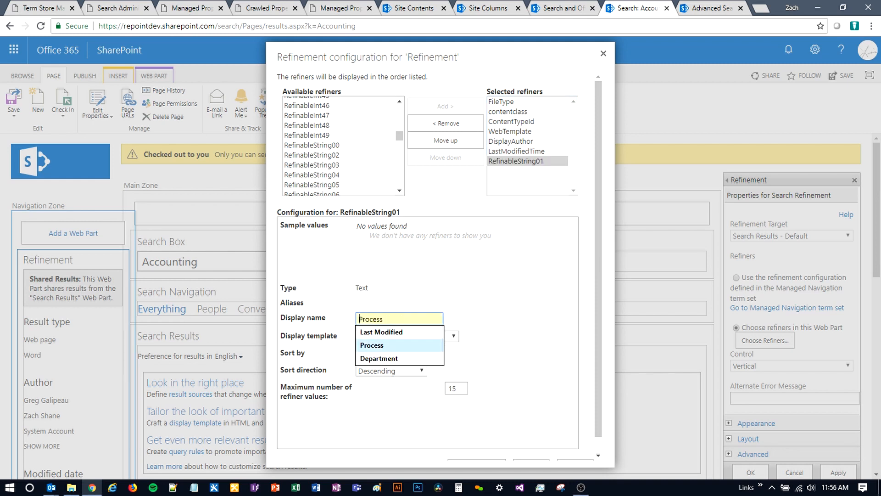
key(Down)
key(Return)
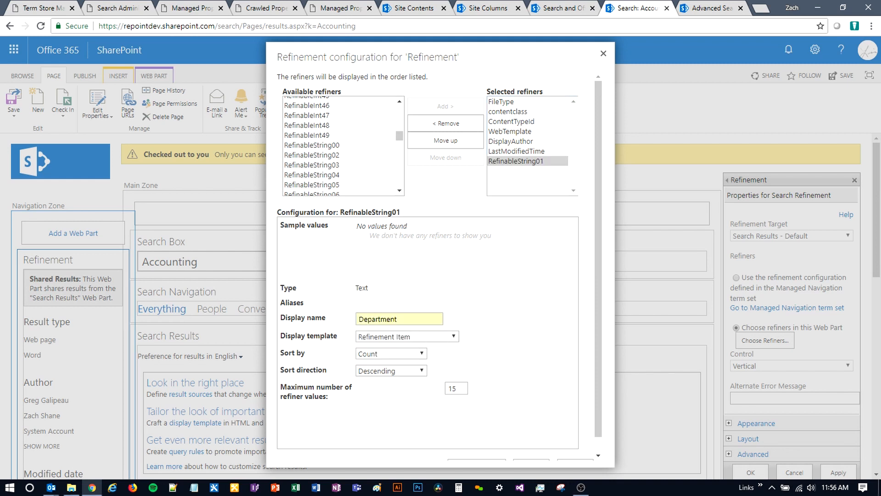
scroll(439, 267, down, 1)
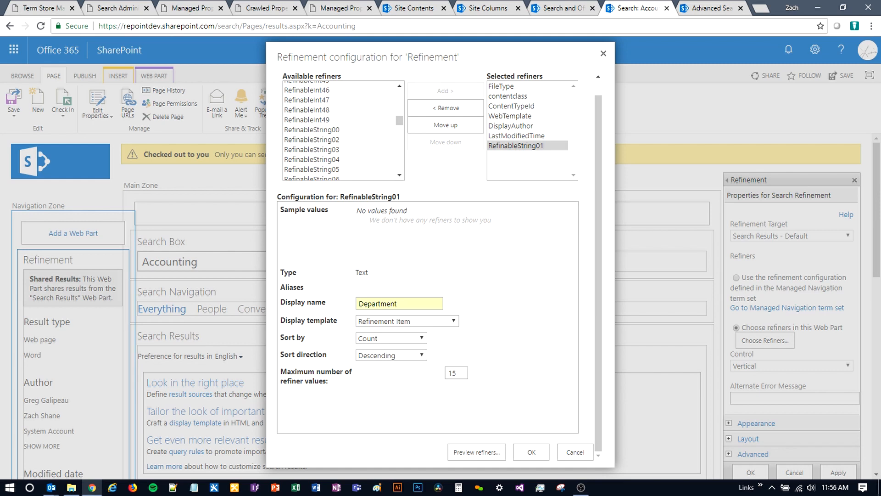
click(531, 452)
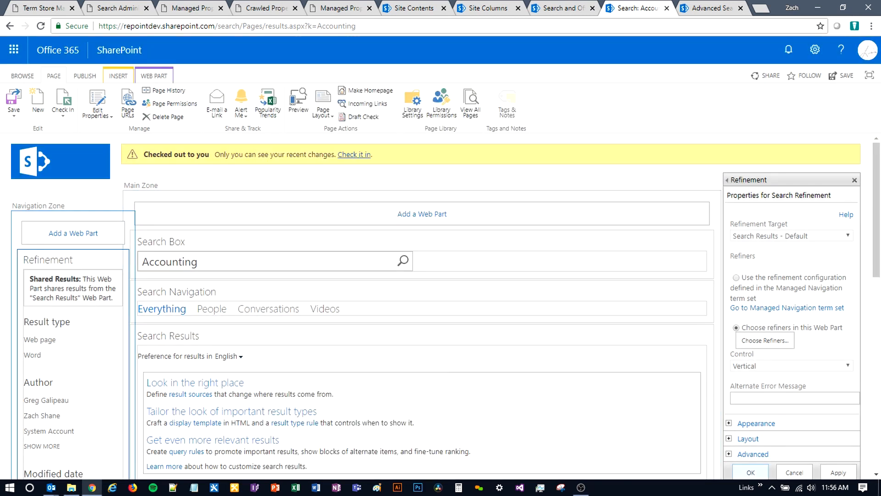
click(751, 472)
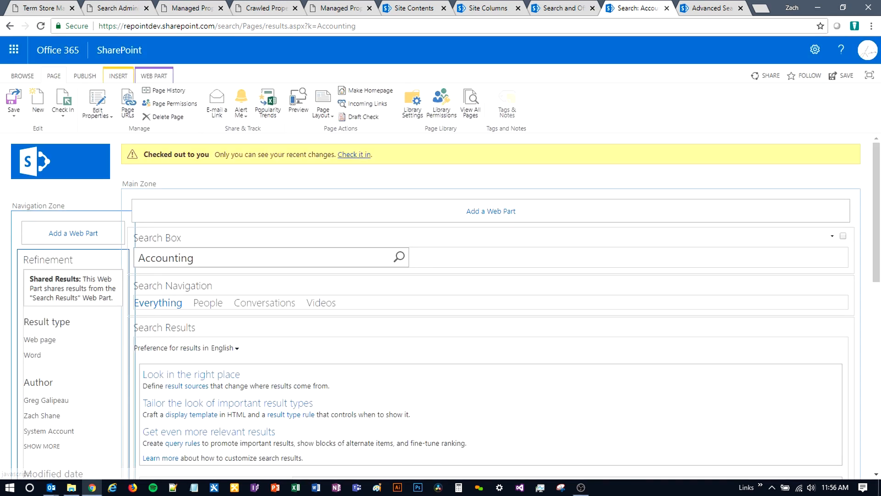
Step: Check in the search results page without comments and publish the draft
click(63, 101)
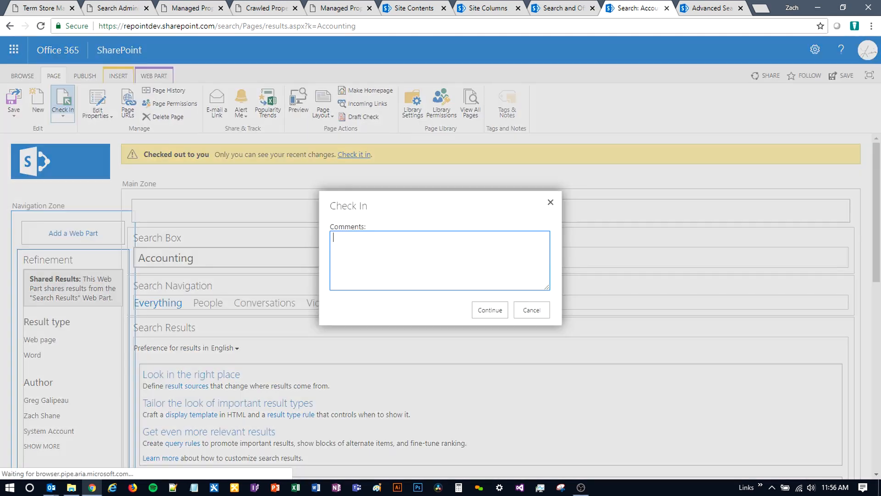
click(490, 309)
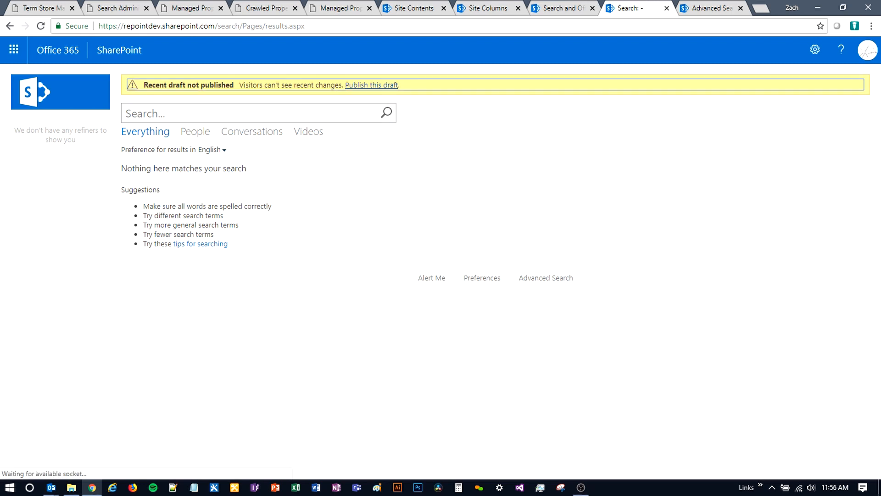
click(371, 85)
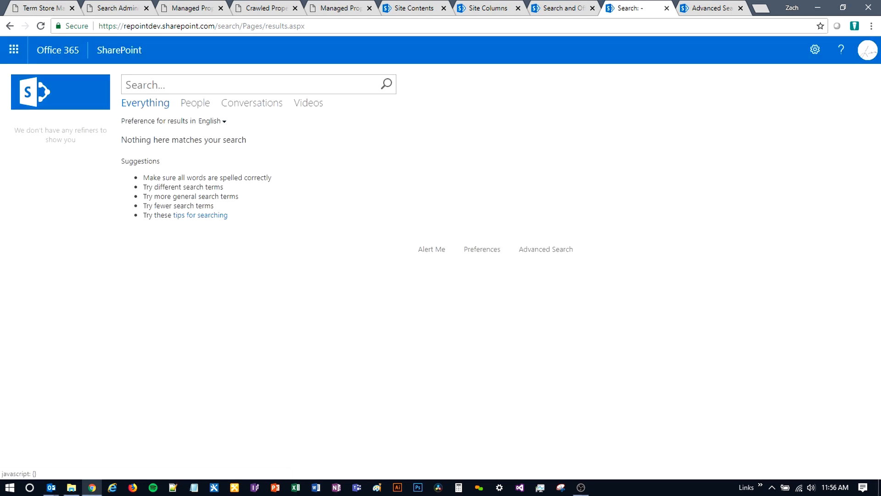
Step: Search the search center for Accounting and inspect the results page's refiners
click(321, 85)
text(Account)
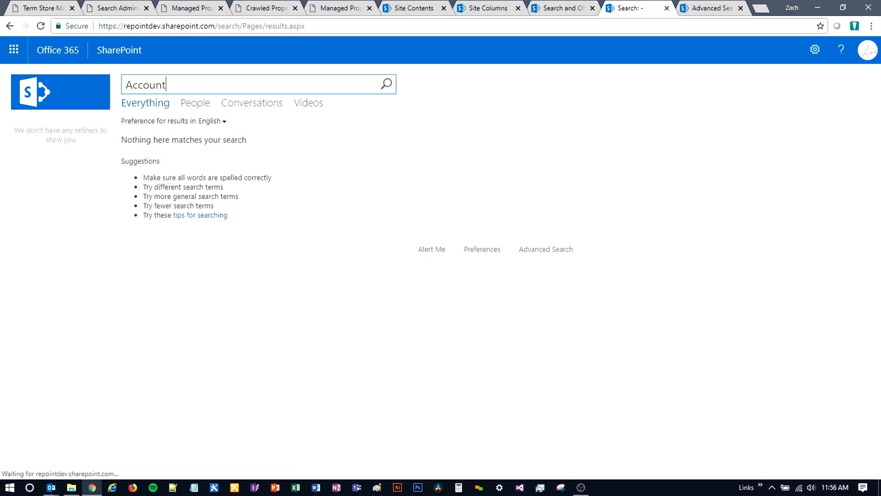
text(ing)
key(Return)
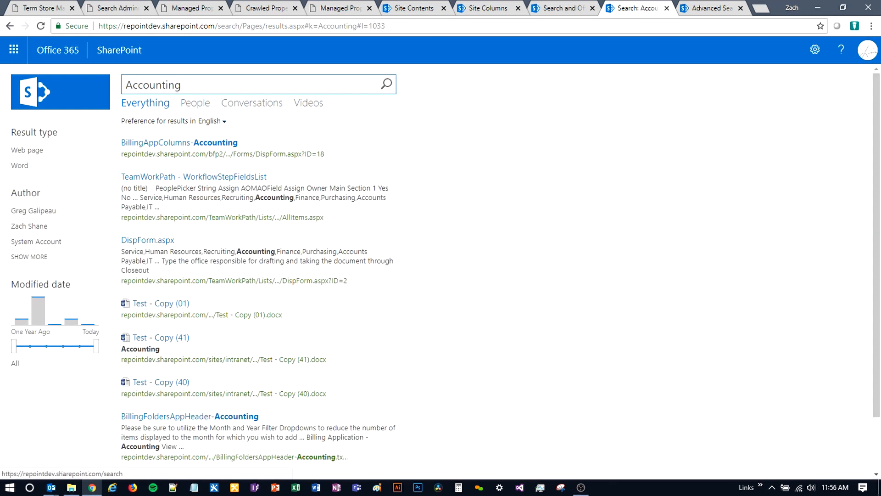
scroll(262, 316, down, 2)
scroll(261, 316, up, 2)
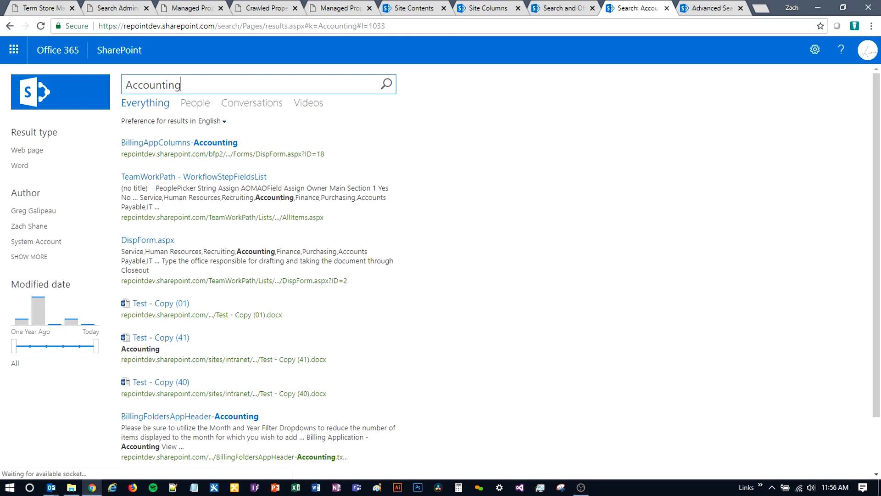
Step: Preview the Test - Copy (41) document and look over the other Accounting search results
mouse_move(183, 308)
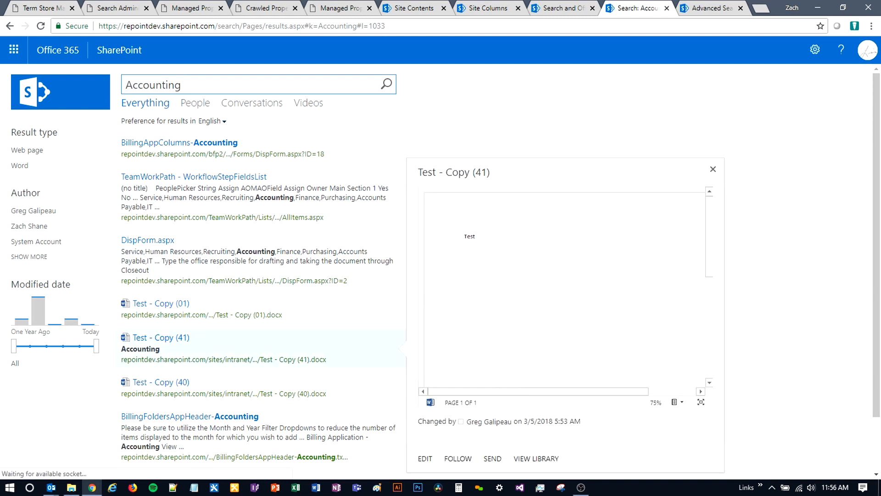
mouse_move(183, 348)
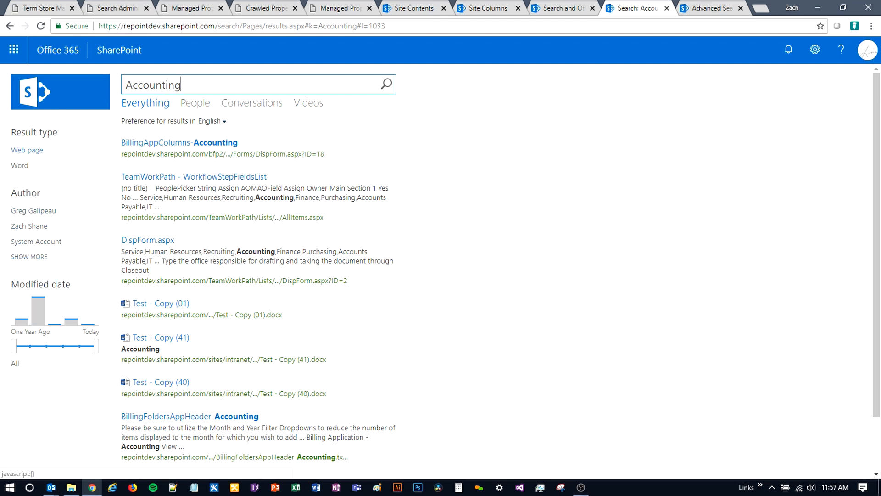
mouse_move(179, 148)
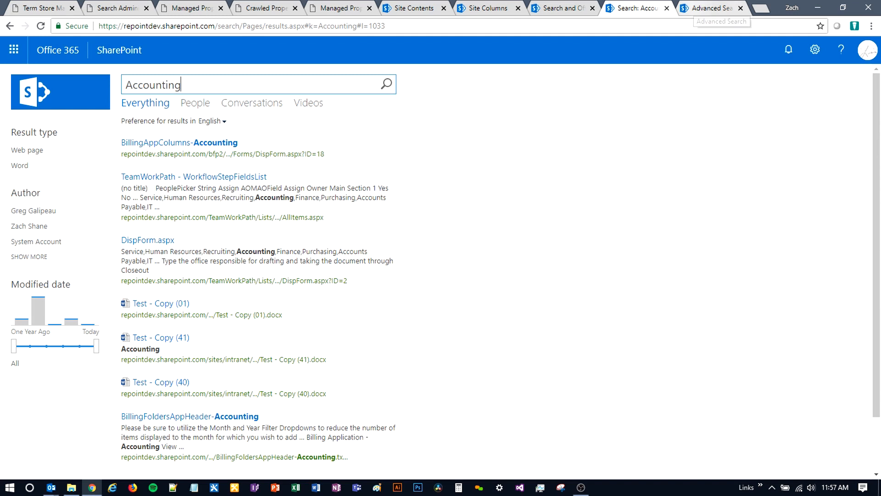
mouse_move(192, 196)
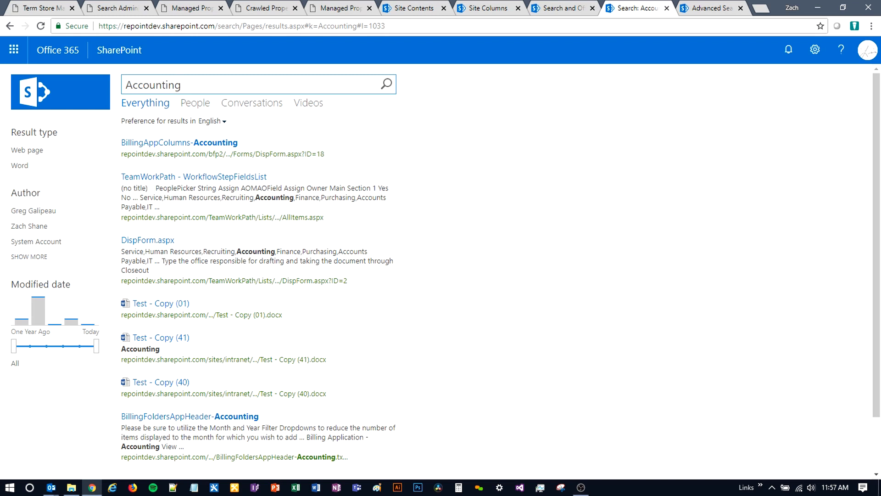
Step: Go to the Advanced Search page and pick Description as the property for the first property restriction
click(705, 8)
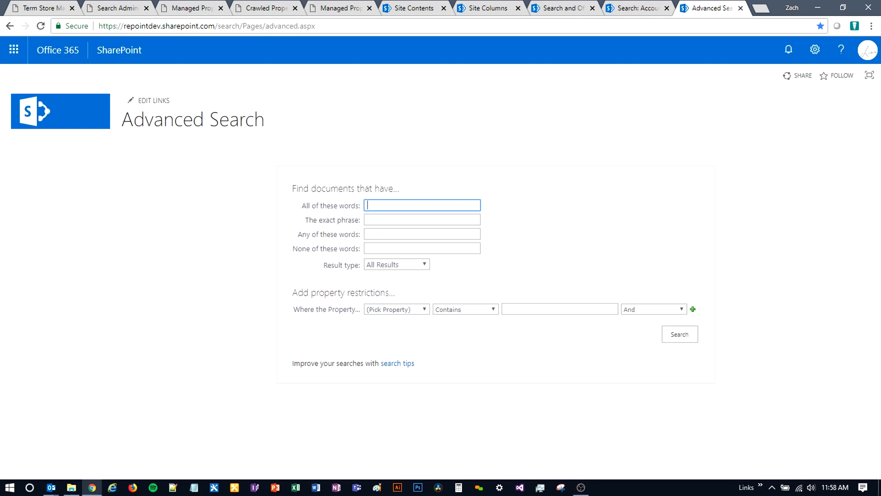
click(397, 309)
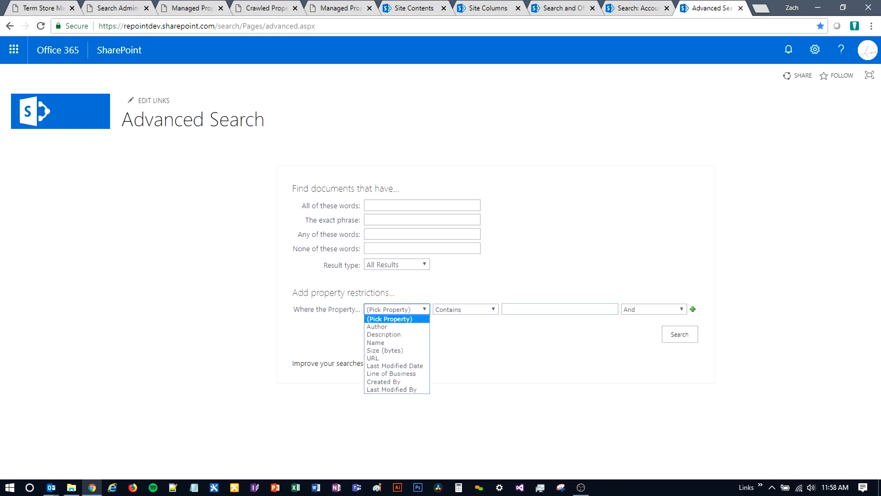
click(560, 308)
click(397, 309)
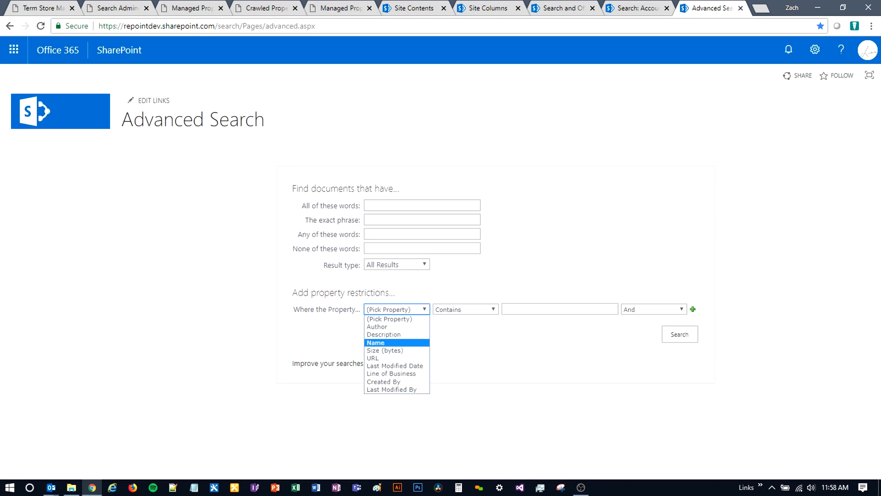
click(397, 334)
Step: Set the Description restriction to Equals with the value Acc and add a second property restriction row
click(466, 310)
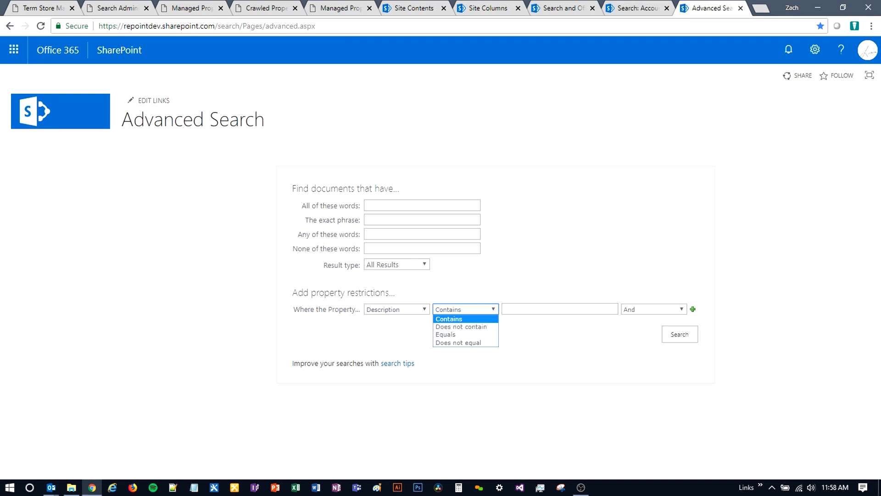
click(459, 334)
click(546, 309)
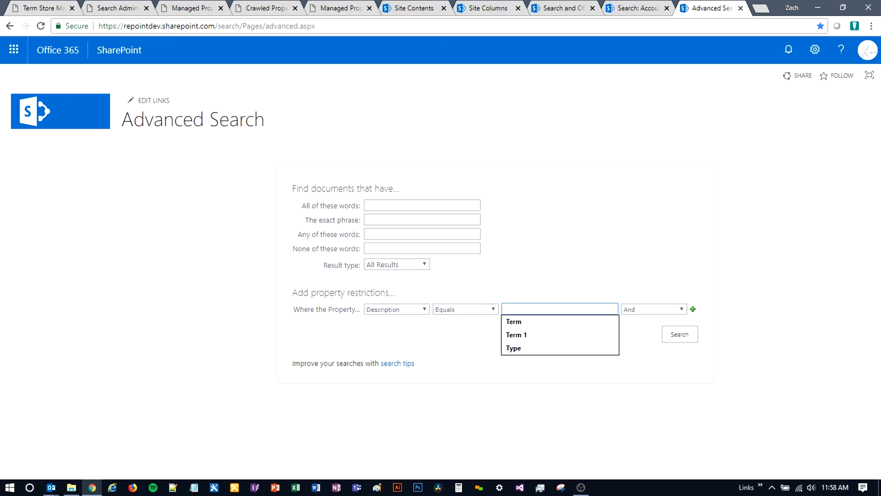
text(Acc)
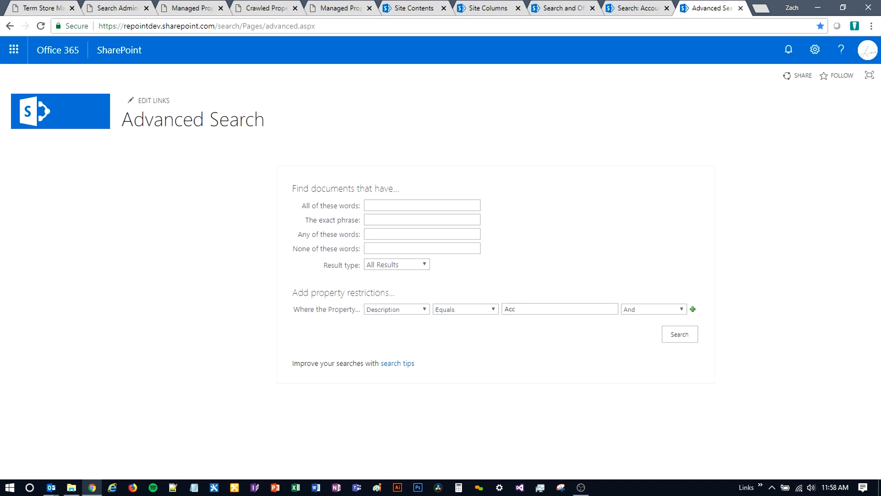
click(693, 309)
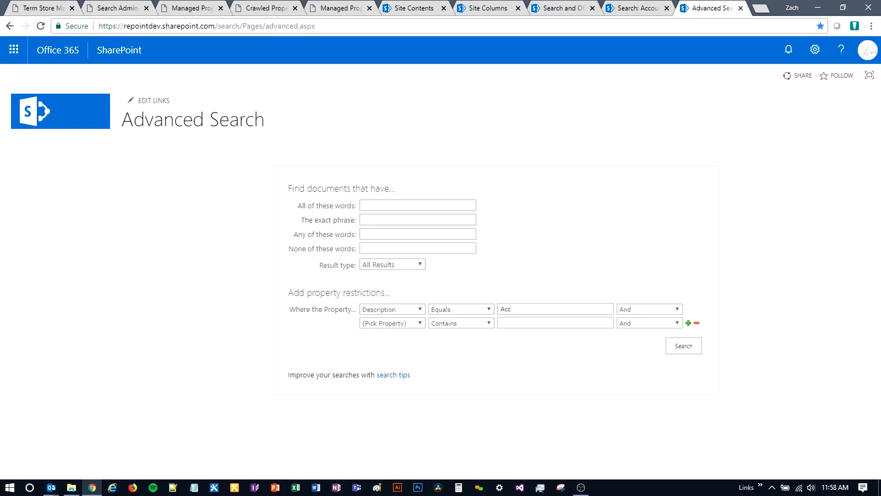
drag(527, 310, 498, 309)
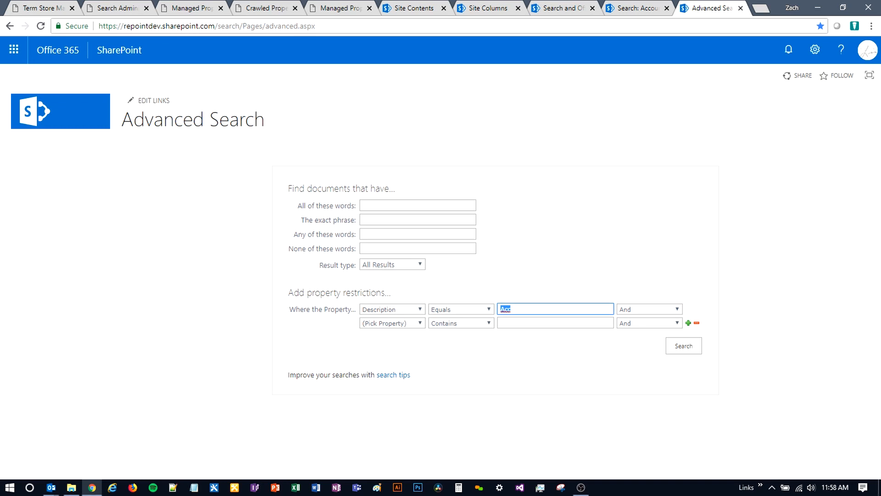
click(390, 309)
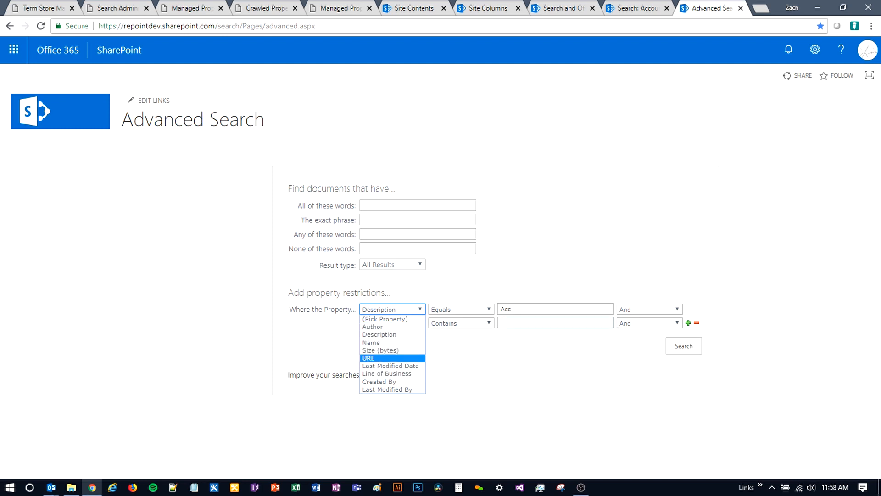
click(507, 309)
double_click(505, 309)
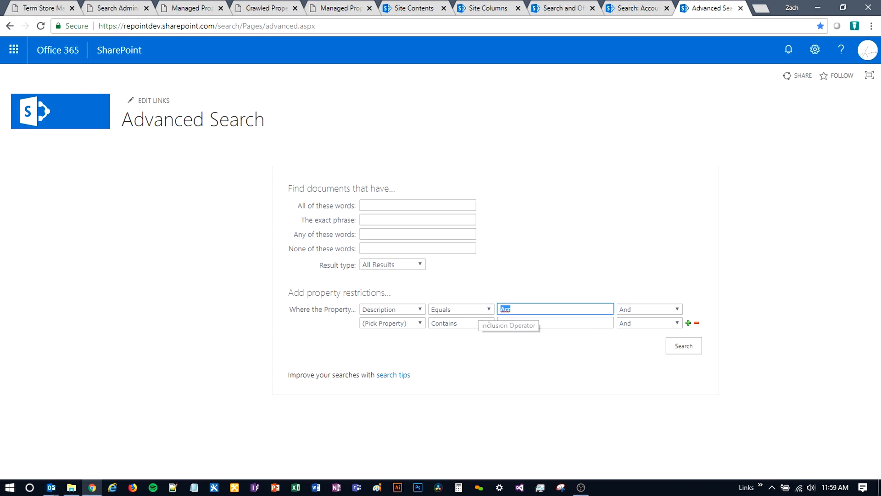
click(556, 306)
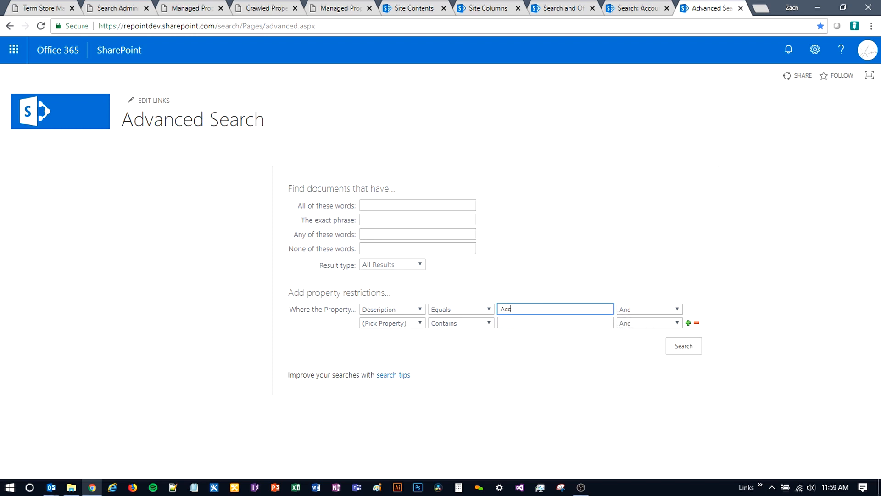
click(440, 352)
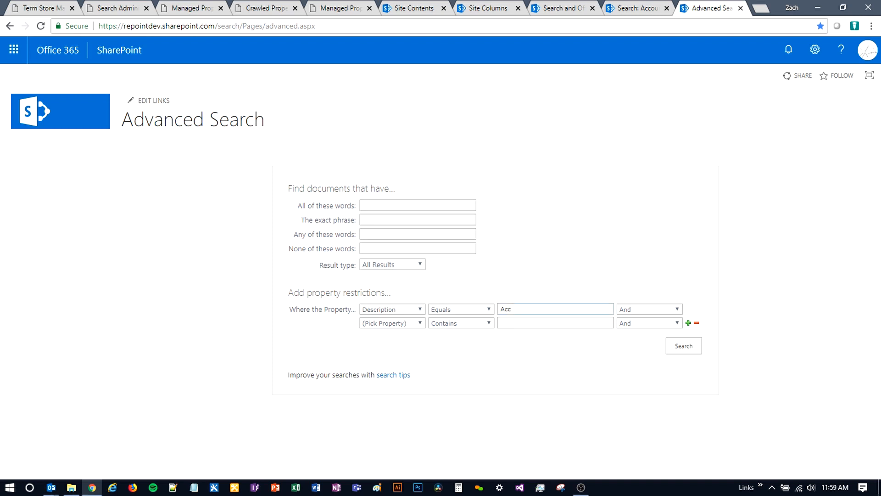